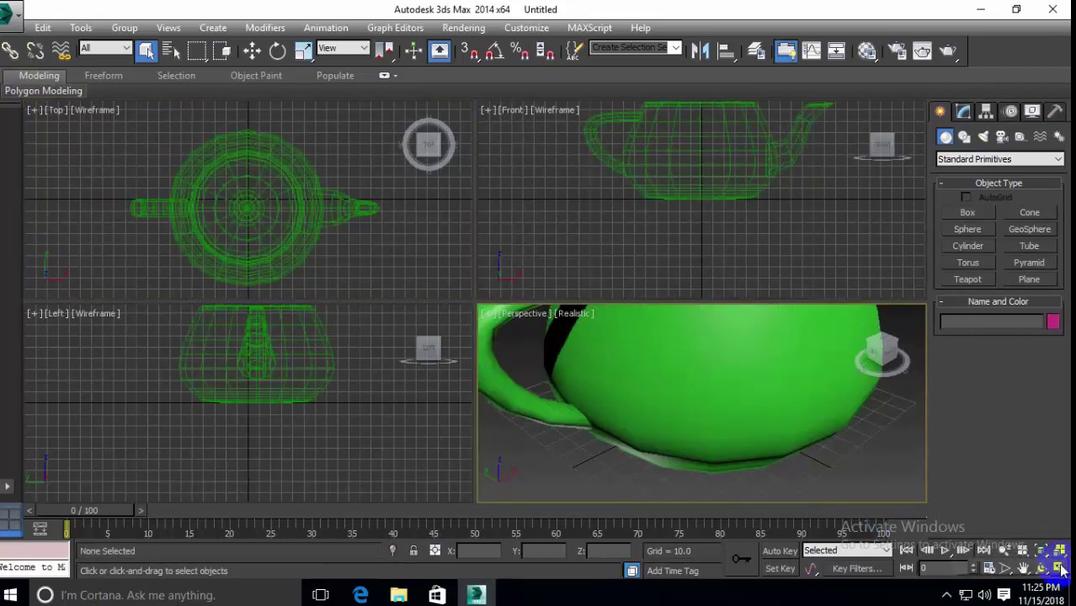
Step: Maximize the Perspective viewport so that the whole teapot fits inside it
{"action": "left_click", "coordinate": [1059, 573]}
{"action": "middle_click_drag", "start_coordinate": [586, 351], "coordinate": [555, 434]}
{"action": "scroll", "coordinate": [581, 429], "scroll_direction": "down", "scroll_amount": 5}
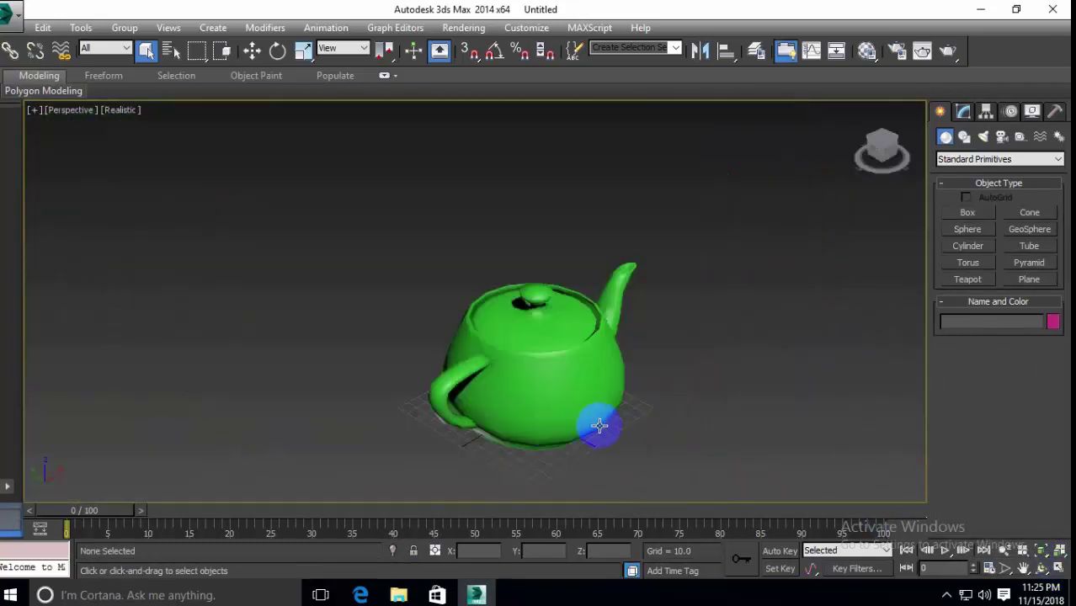
{"action": "scroll", "coordinate": [692, 399], "scroll_direction": "up", "scroll_amount": 3}
Step: Set the green teapot's segments to 39 to smooth its surface, leaving it deselected
{"action": "left_click", "coordinate": [364, 316]}
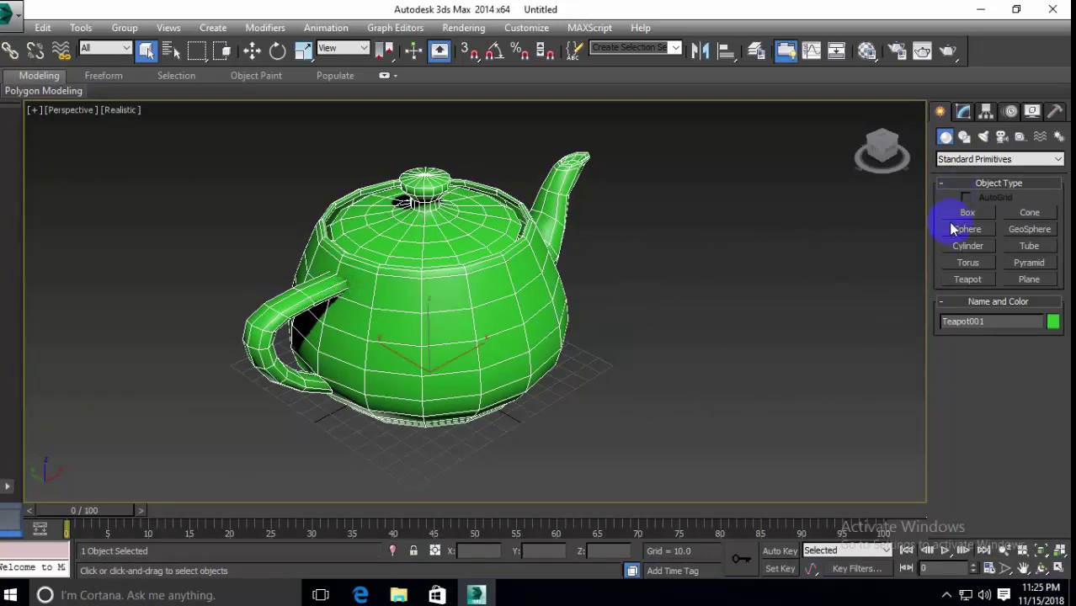
{"action": "left_click", "coordinate": [983, 112]}
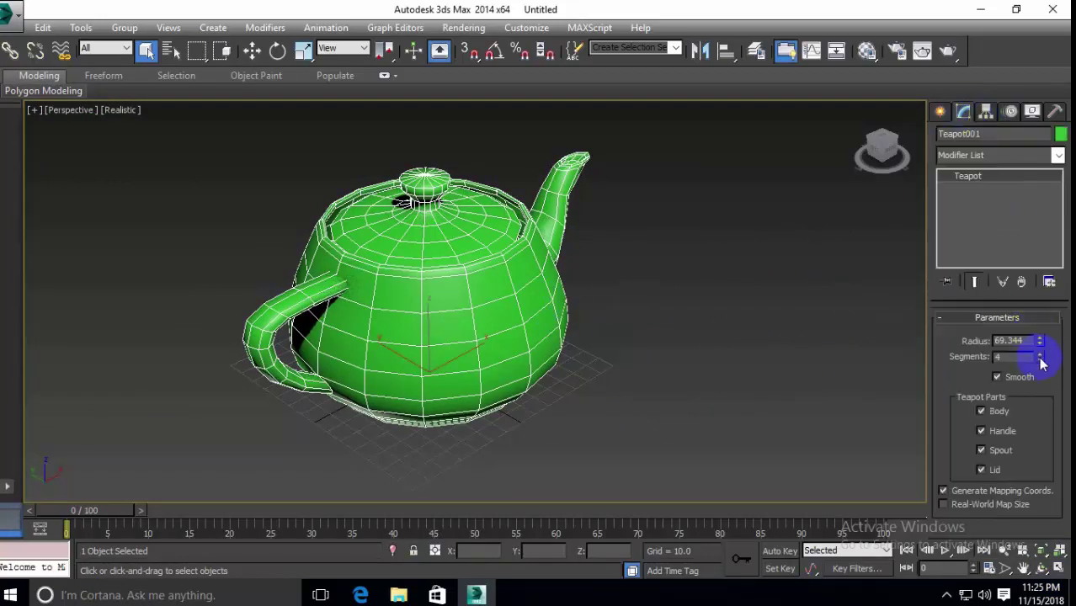
{"action": "left_click_drag", "start_coordinate": [1041, 360], "coordinate": [1036, 80]}
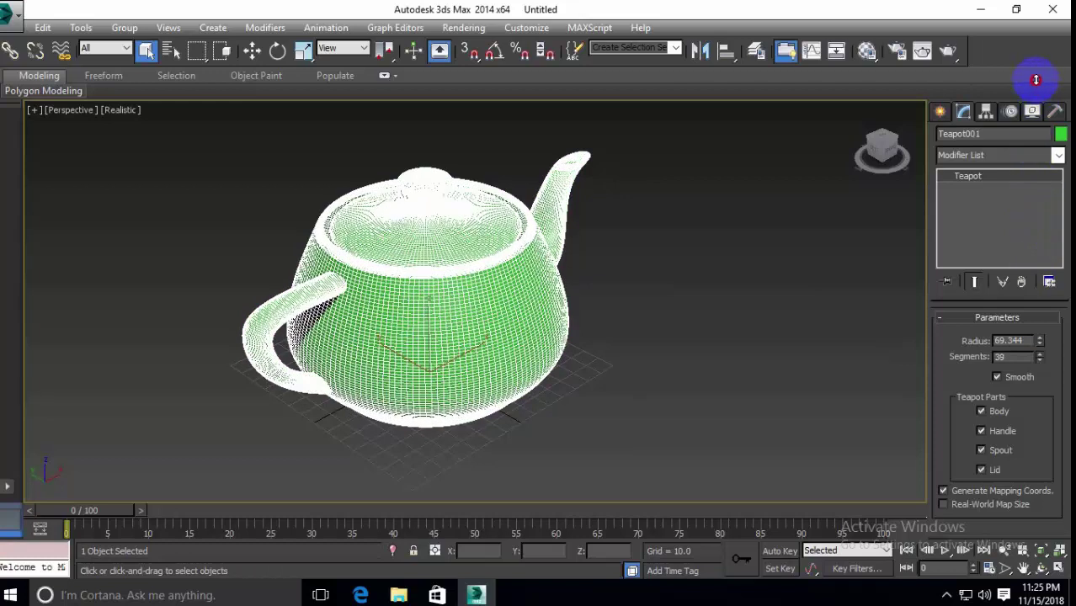
{"action": "left_click", "coordinate": [692, 367]}
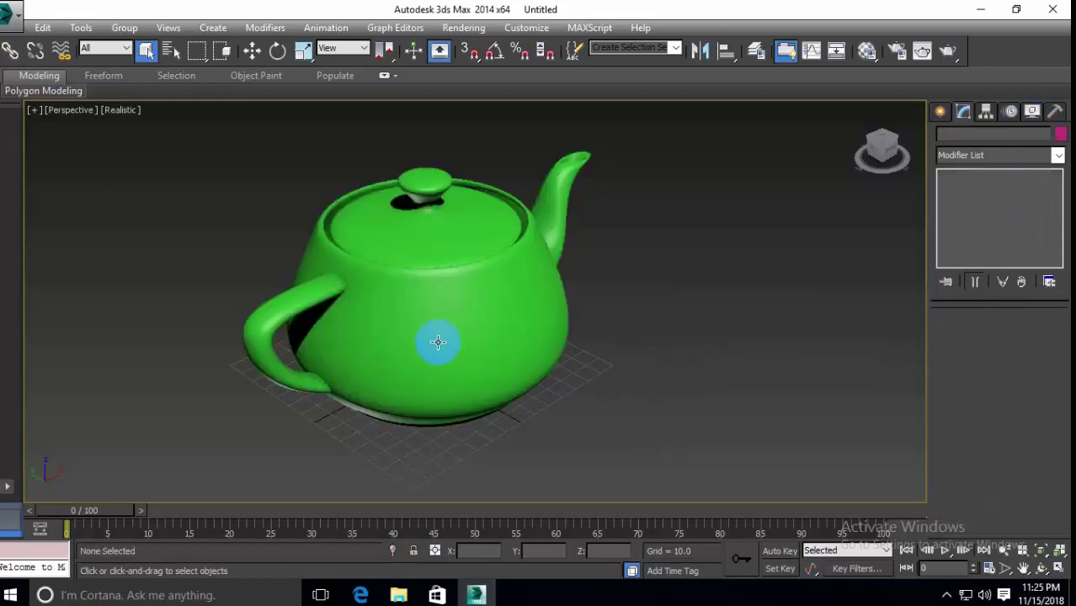
{"action": "scroll", "coordinate": [439, 347], "scroll_direction": "up", "scroll_amount": 3}
{"action": "scroll", "coordinate": [397, 370], "scroll_direction": "down", "scroll_amount": 3}
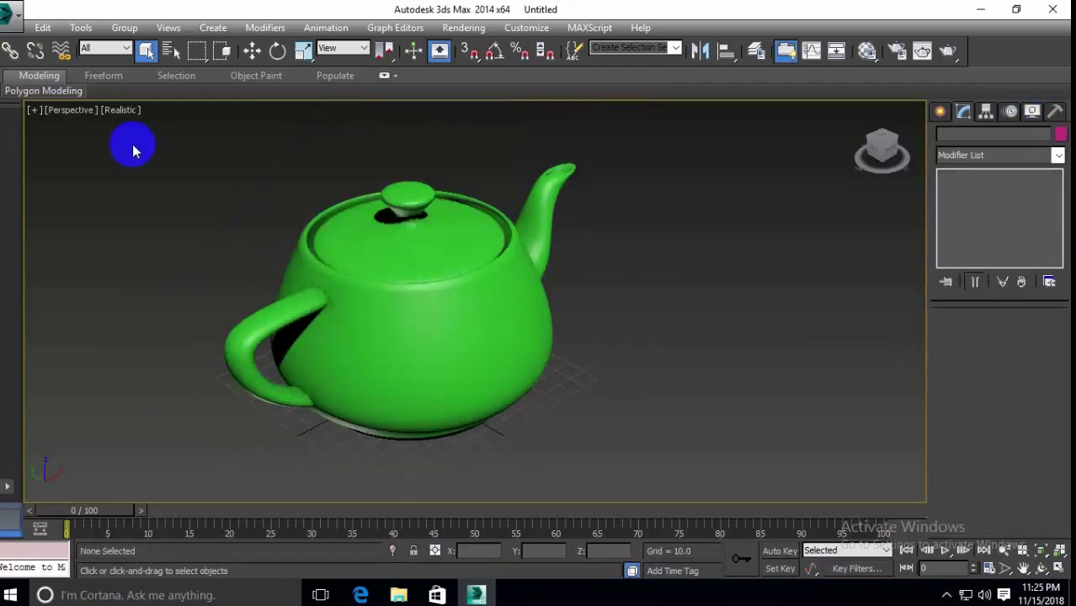
Step: Change the Perspective viewport's shading mode from Realistic to Shaded
{"action": "left_click", "coordinate": [121, 110]}
{"action": "left_click", "coordinate": [152, 145]}
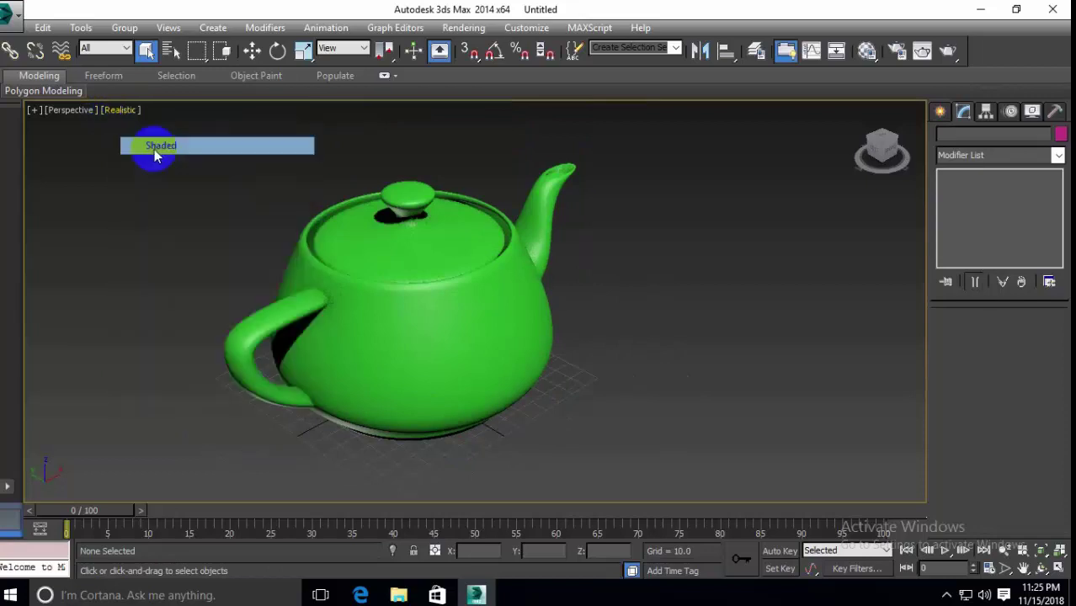
{"action": "scroll", "coordinate": [608, 389], "scroll_direction": "up", "scroll_amount": 3}
{"action": "scroll", "coordinate": [697, 420], "scroll_direction": "down", "scroll_amount": 3}
{"action": "scroll", "coordinate": [701, 416], "scroll_direction": "up", "scroll_amount": 2}
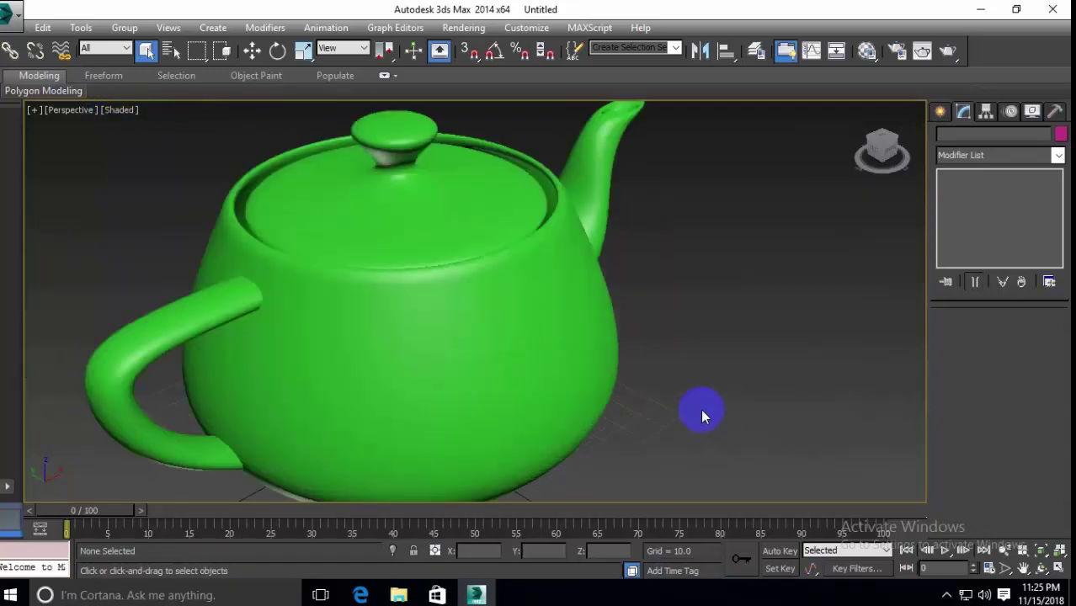
Step: Render the Perspective view of the smoothed teapot and close the rendered frame
{"action": "key", "text": "shift+q"}
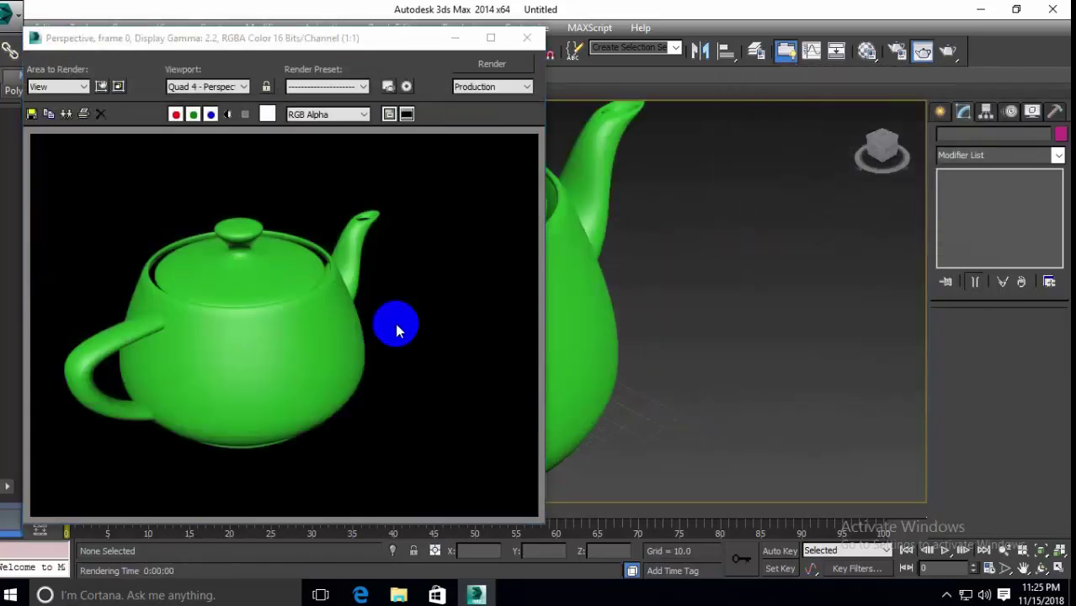
{"action": "left_click", "coordinate": [526, 37]}
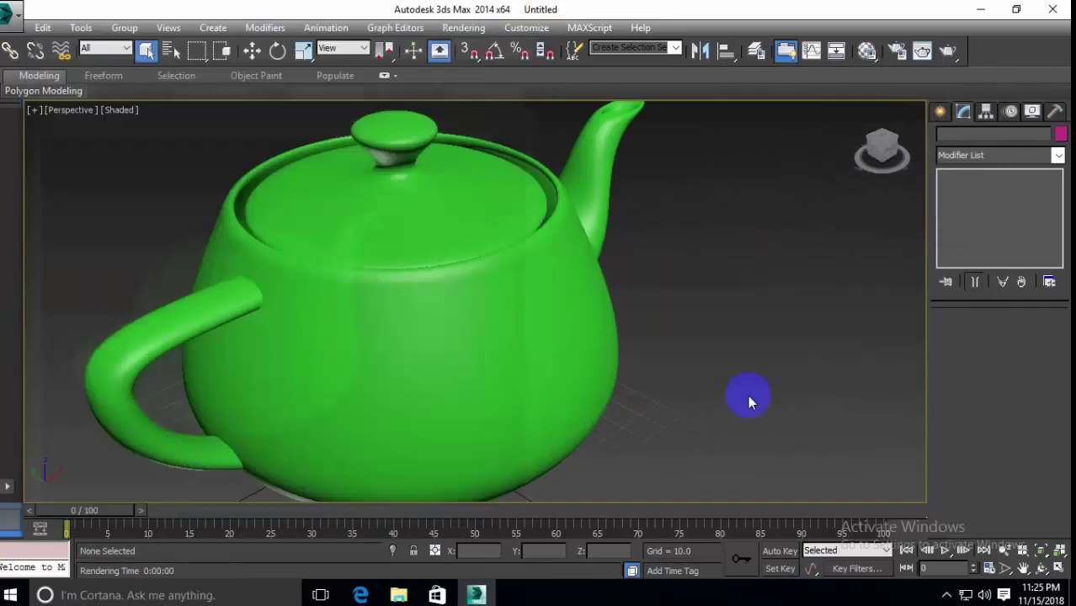
{"action": "scroll", "coordinate": [740, 392], "scroll_direction": "down", "scroll_amount": 3}
{"action": "scroll", "coordinate": [731, 391], "scroll_direction": "up", "scroll_amount": 3}
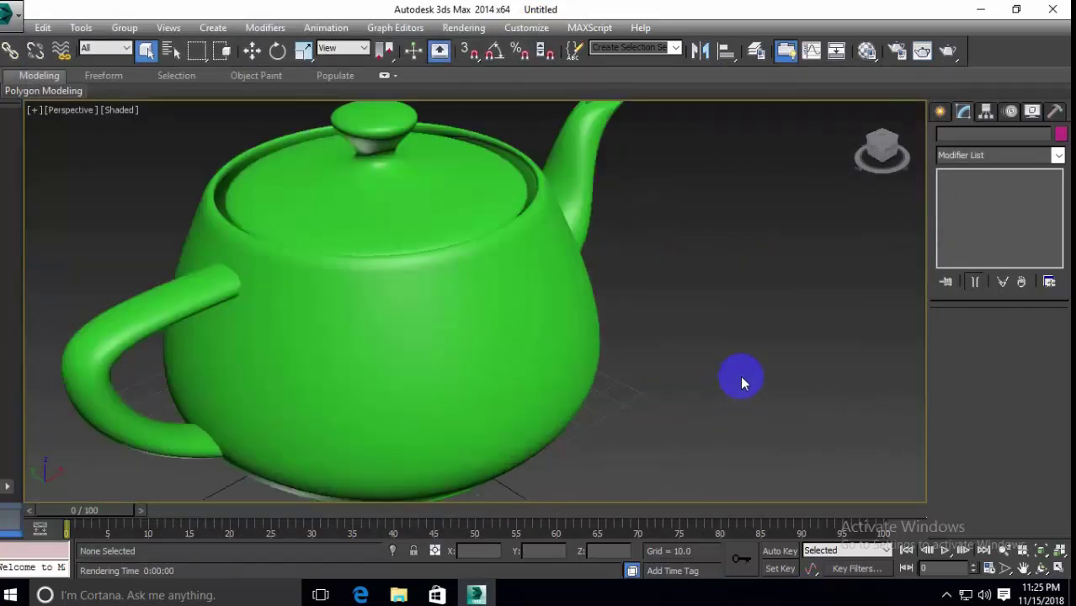
Step: Select the teapot and toggle its body, handle, spout and lid off and back on, one part at a time
{"action": "left_click", "coordinate": [543, 315]}
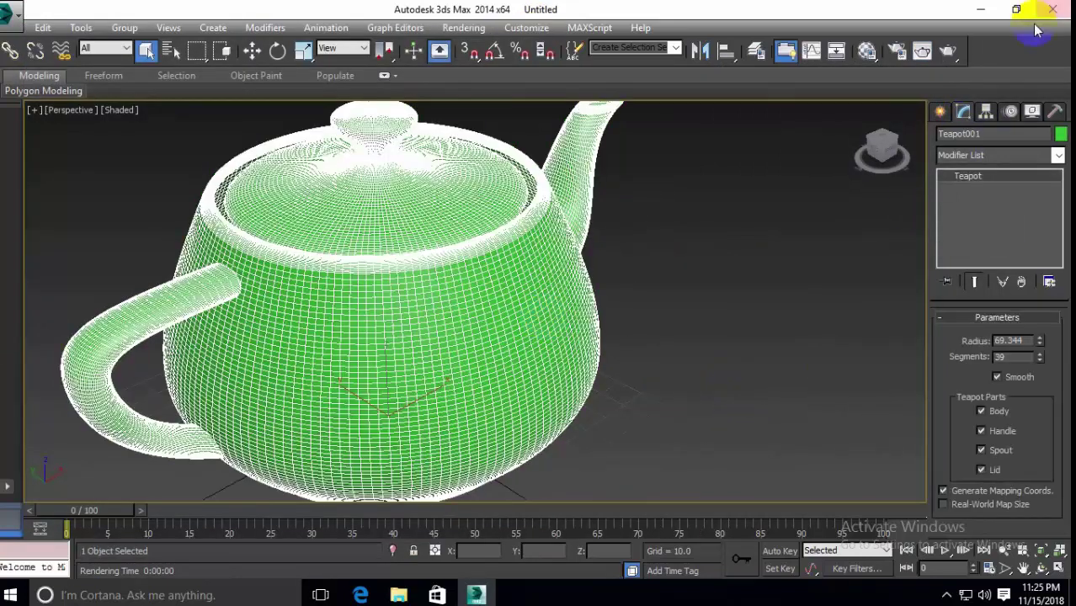
{"action": "left_click", "coordinate": [980, 410]}
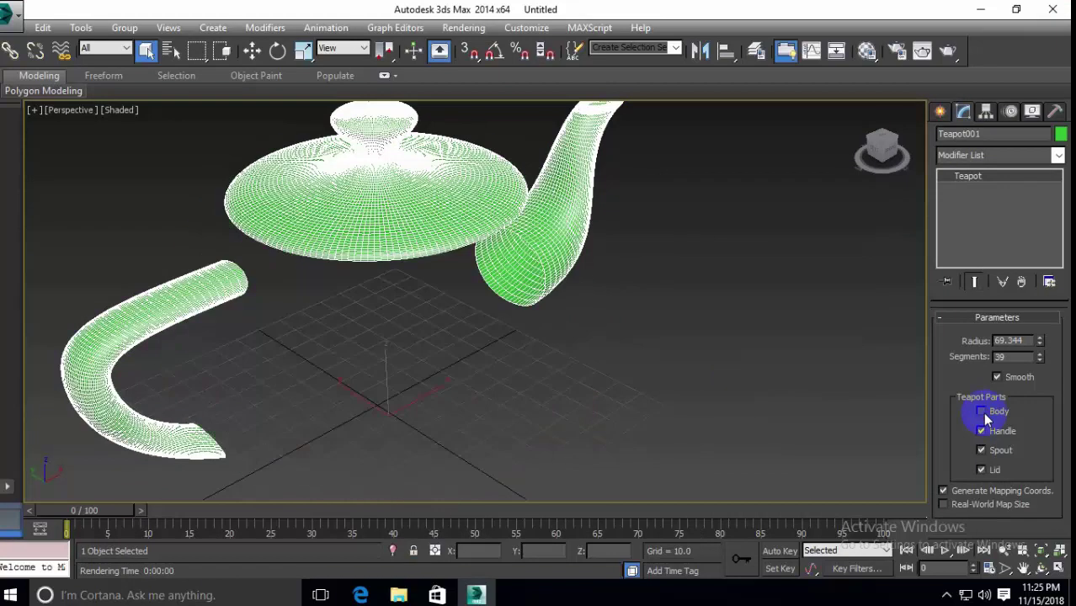
{"action": "left_click", "coordinate": [981, 411]}
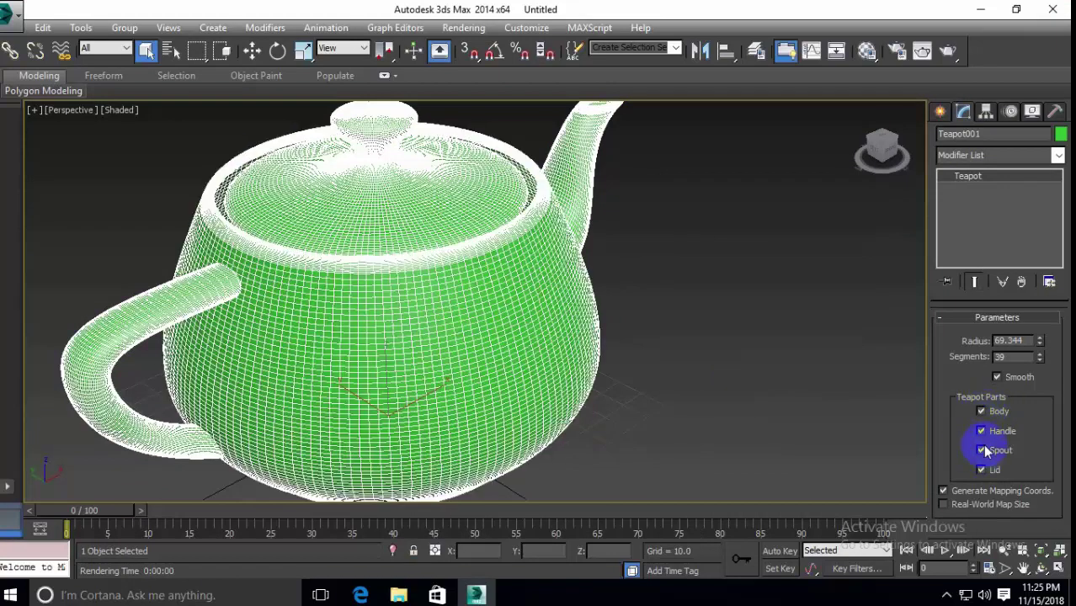
{"action": "left_click", "coordinate": [980, 431]}
{"action": "left_click", "coordinate": [981, 430]}
{"action": "left_click", "coordinate": [981, 450]}
{"action": "left_click", "coordinate": [980, 451]}
{"action": "left_click", "coordinate": [982, 469]}
{"action": "left_click", "coordinate": [982, 470]}
Step: Set the teapot's segments to 40 and deselect it
{"action": "left_click", "coordinate": [1041, 355]}
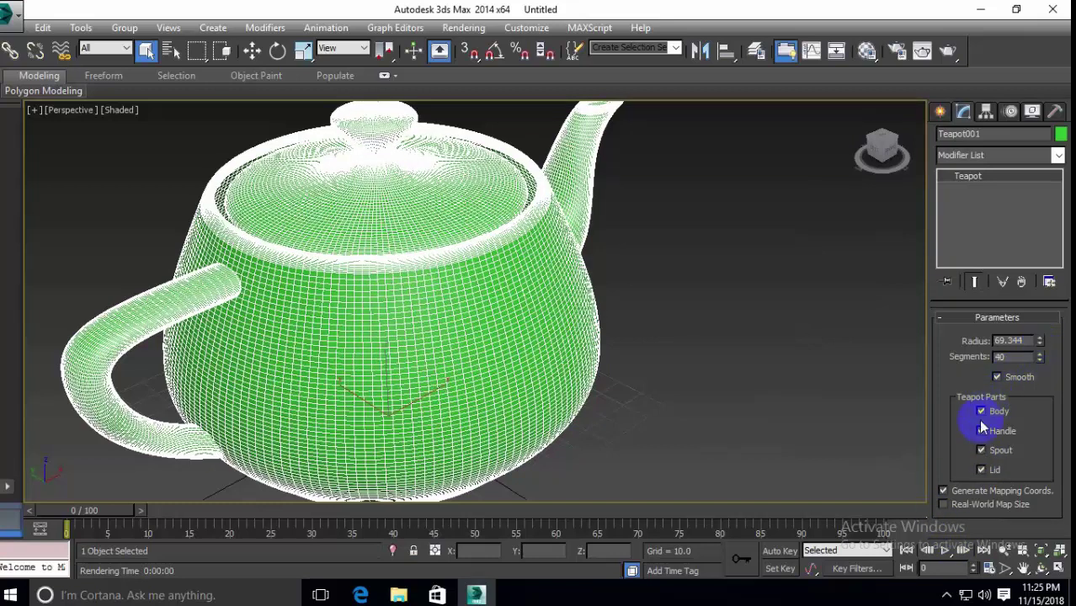
{"action": "left_click", "coordinate": [853, 371]}
{"action": "scroll", "coordinate": [733, 371], "scroll_direction": "down", "scroll_amount": 3}
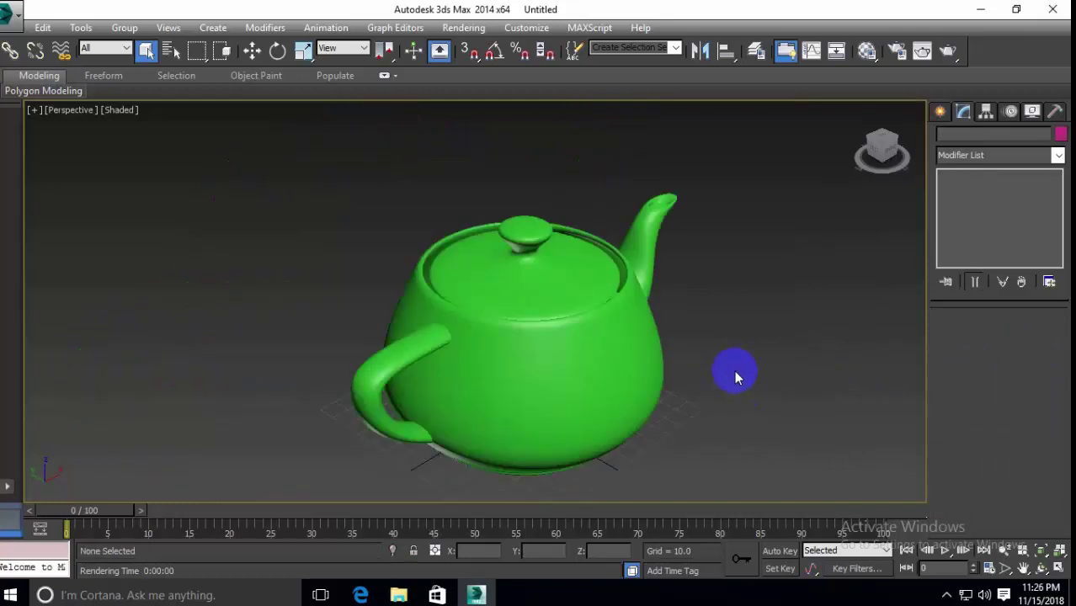
{"action": "middle_click_drag", "start_coordinate": [735, 372], "coordinate": [671, 351]}
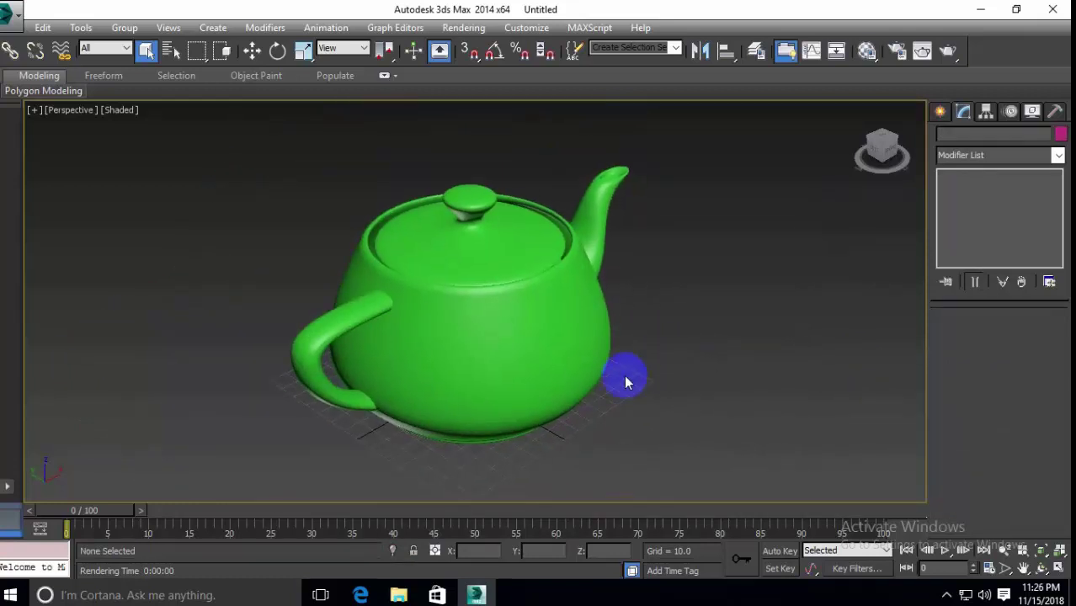
Step: Render the untextured green teapot again from a wider view and close the rendered frame
{"action": "scroll", "coordinate": [627, 377], "scroll_direction": "up", "scroll_amount": 4}
{"action": "scroll", "coordinate": [634, 408], "scroll_direction": "down", "scroll_amount": 4}
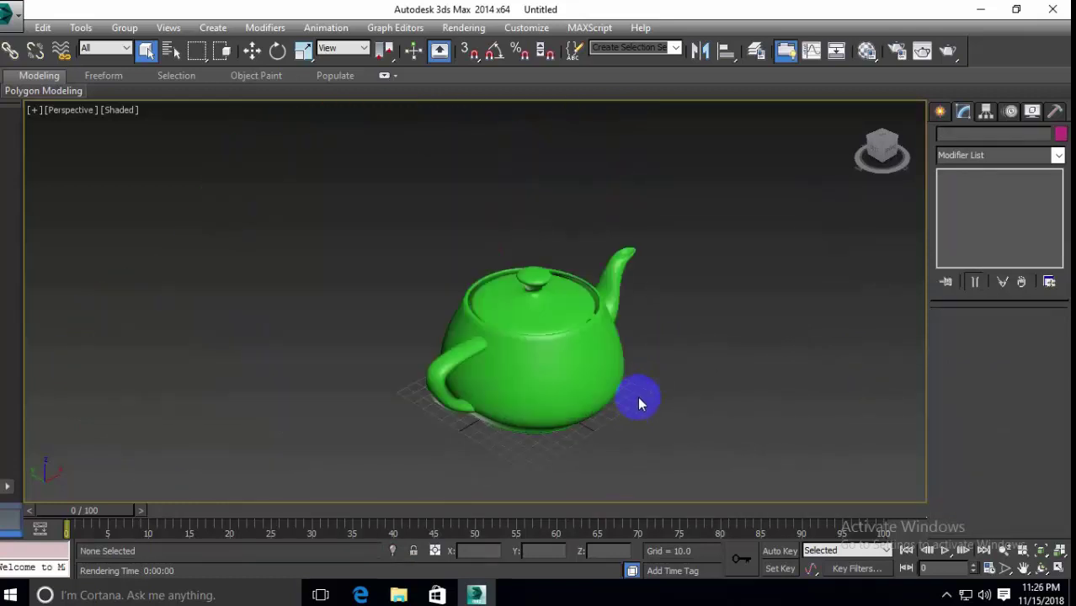
{"action": "scroll", "coordinate": [643, 399], "scroll_direction": "up", "scroll_amount": 2}
{"action": "key", "text": "shift+q"}
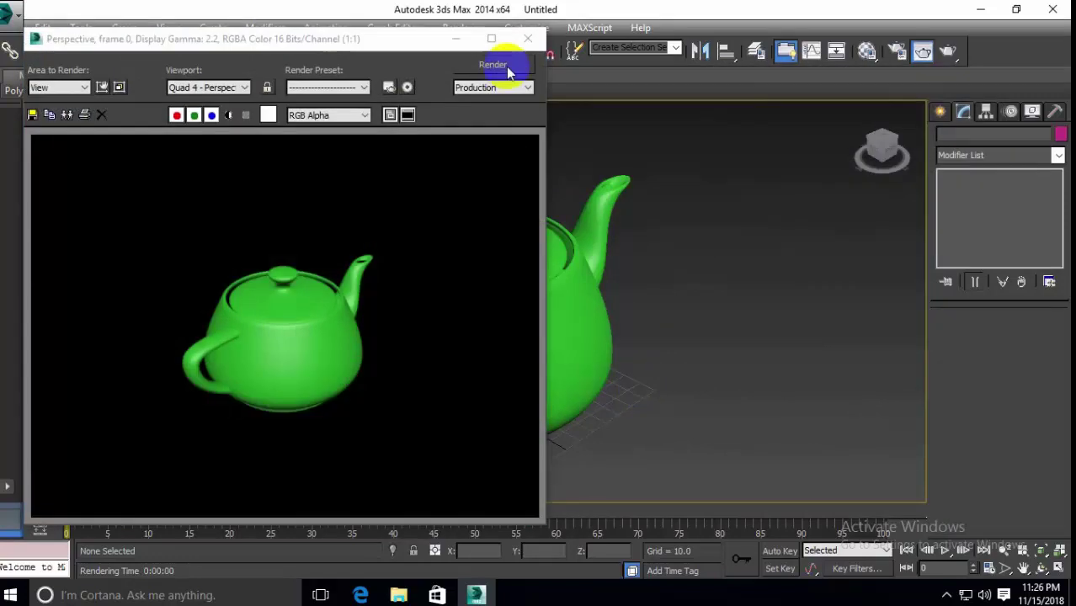
{"action": "left_click", "coordinate": [519, 44]}
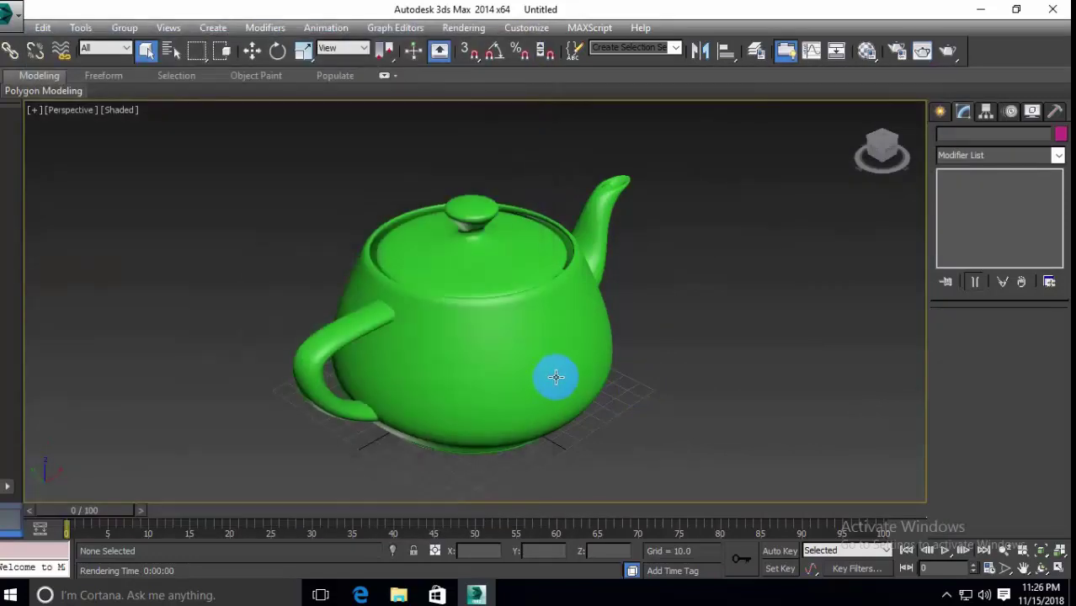
Step: Load the Desktop image FRIENDS COMPUTER (111) as a Bitmap diffuse map for the 01 - Default material
{"action": "key", "text": "m"}
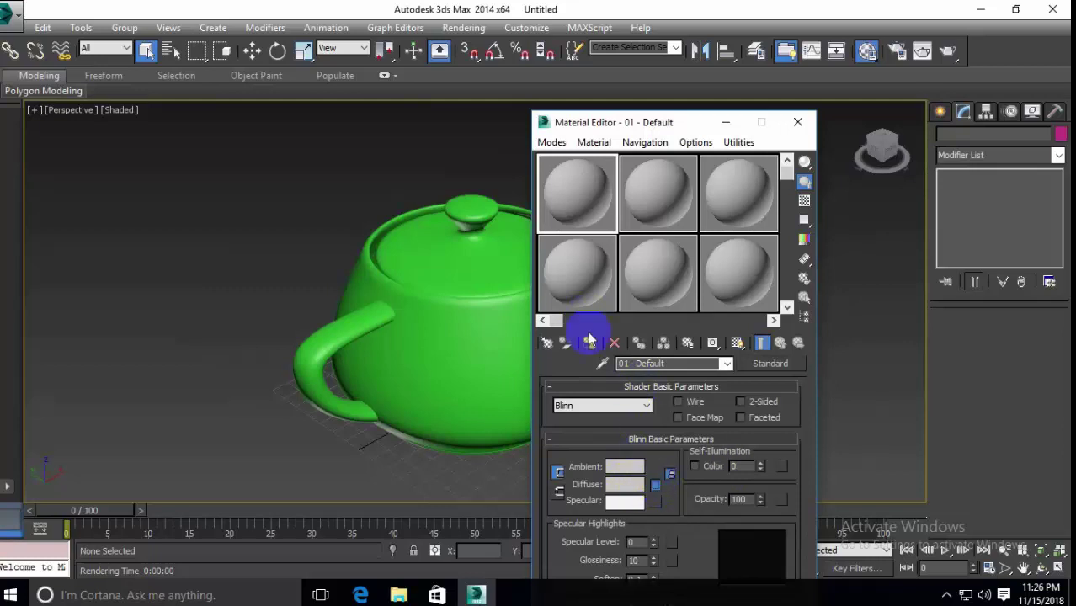
{"action": "left_click", "coordinate": [653, 484]}
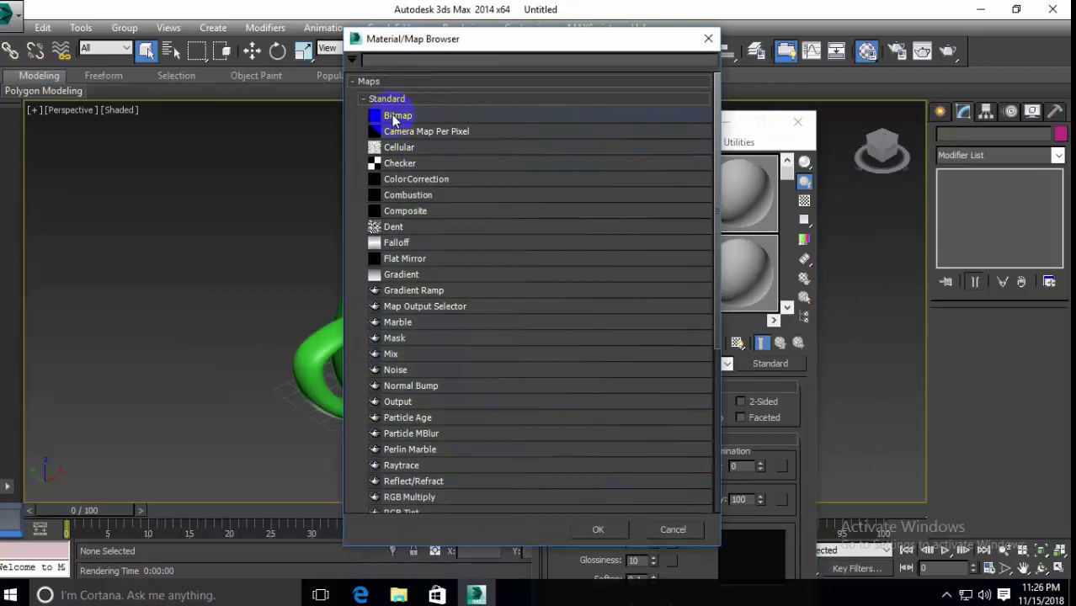
{"action": "double_click", "coordinate": [394, 117]}
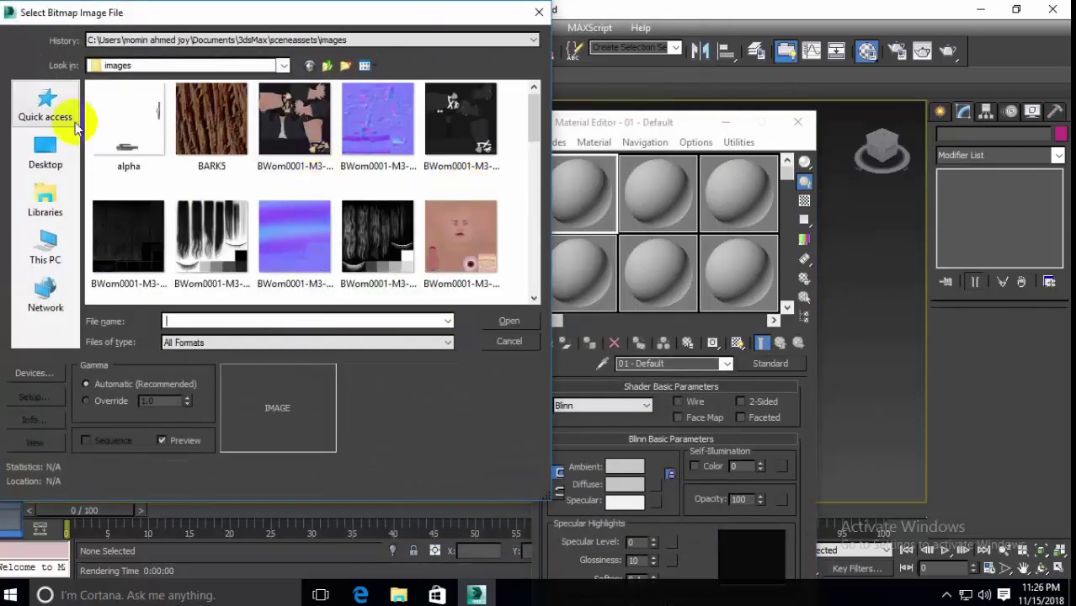
{"action": "left_click", "coordinate": [41, 161]}
{"action": "scroll", "coordinate": [367, 188], "scroll_direction": "down", "scroll_amount": 2}
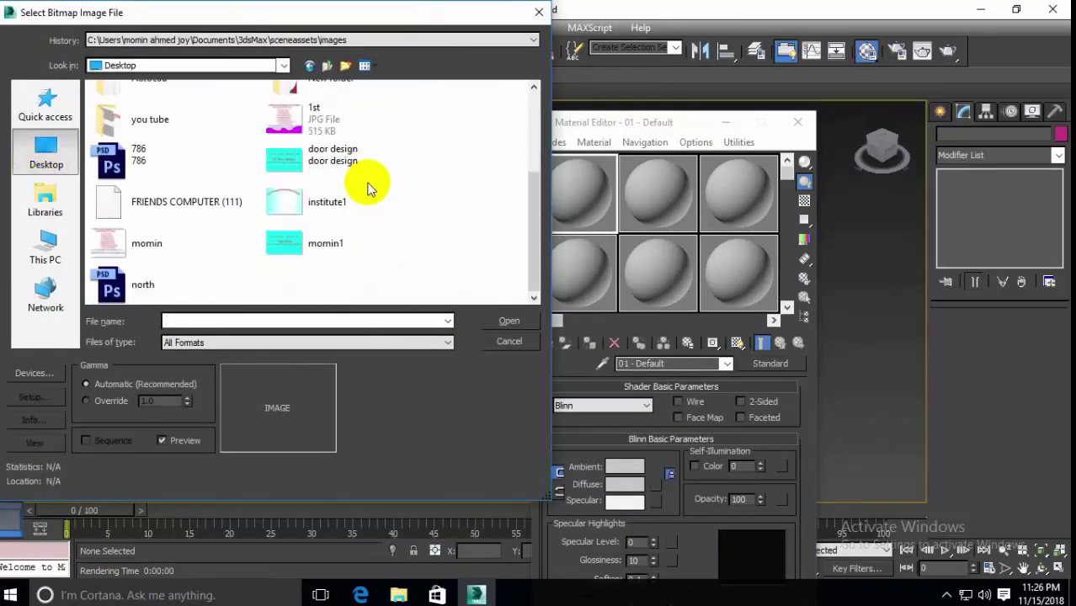
{"action": "left_click", "coordinate": [301, 207]}
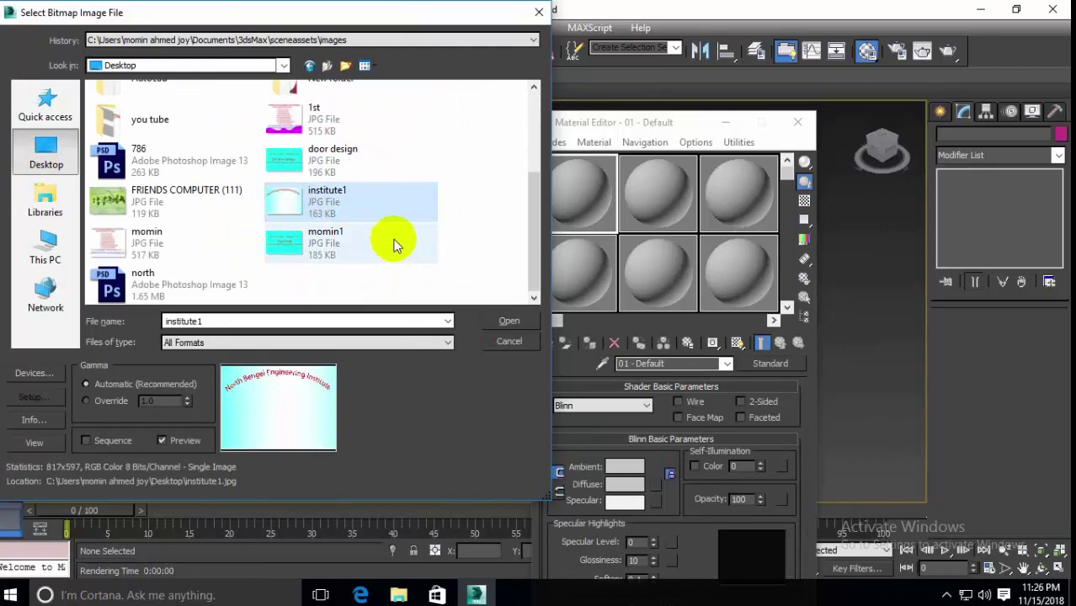
{"action": "scroll", "coordinate": [391, 236], "scroll_direction": "up", "scroll_amount": 3}
{"action": "scroll", "coordinate": [384, 223], "scroll_direction": "up", "scroll_amount": 1}
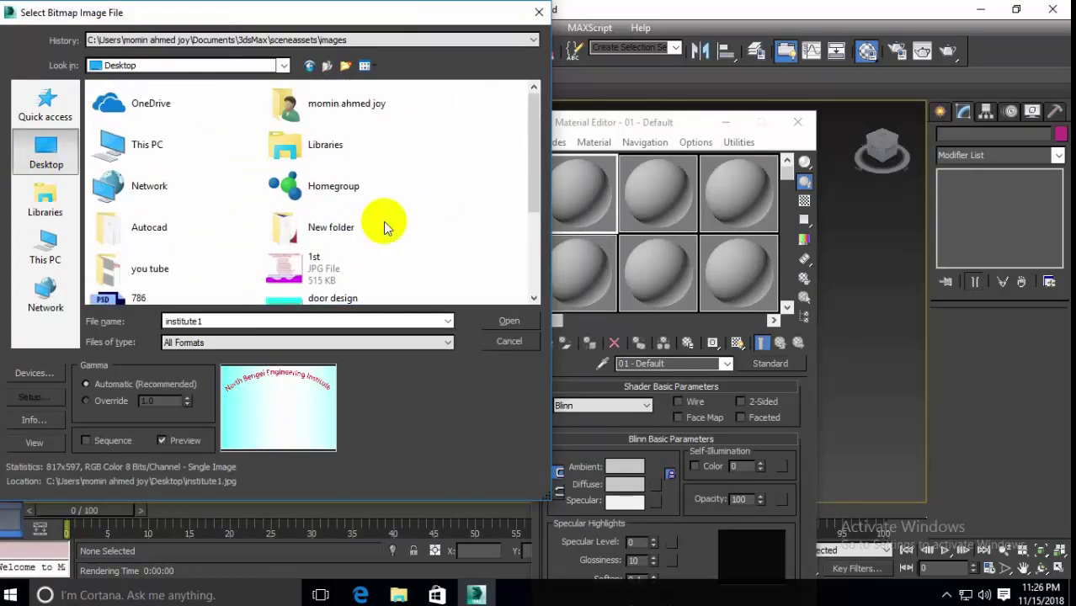
{"action": "scroll", "coordinate": [384, 224], "scroll_direction": "down", "scroll_amount": 3}
{"action": "left_click", "coordinate": [189, 206]}
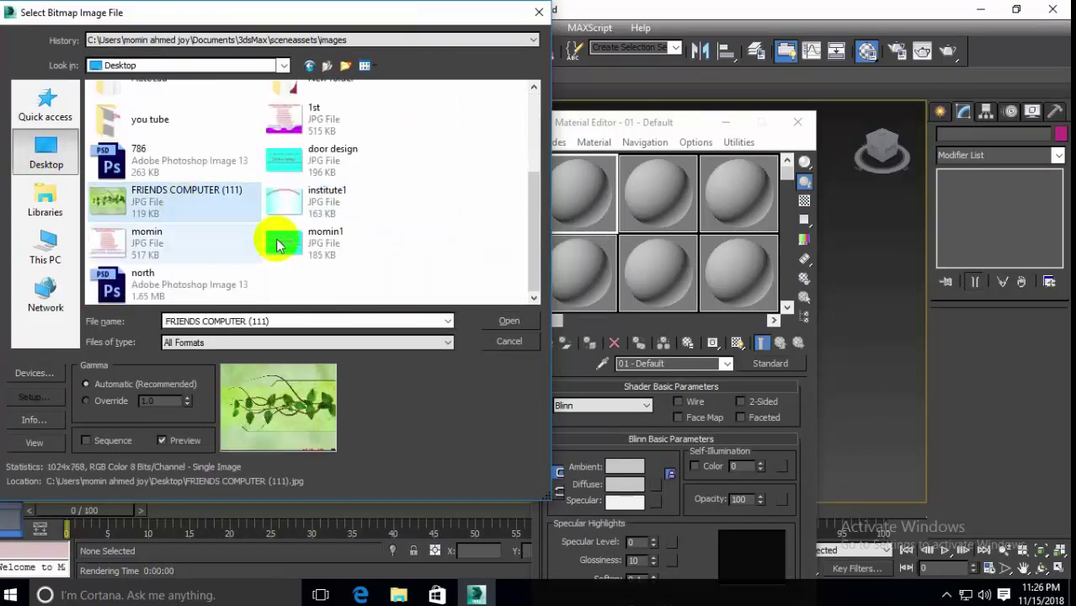
{"action": "left_click", "coordinate": [508, 323]}
Step: Assign the leaf-patterned material to the teapot, show its map in the viewport, and close the Material Editor
{"action": "left_click", "coordinate": [461, 345]}
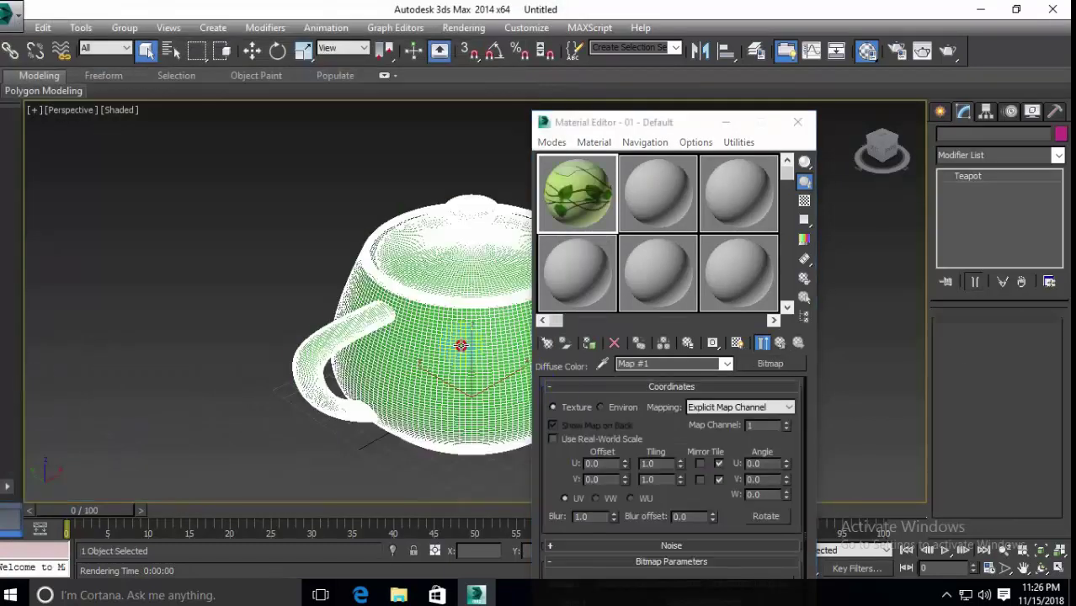
{"action": "left_click", "coordinate": [589, 342]}
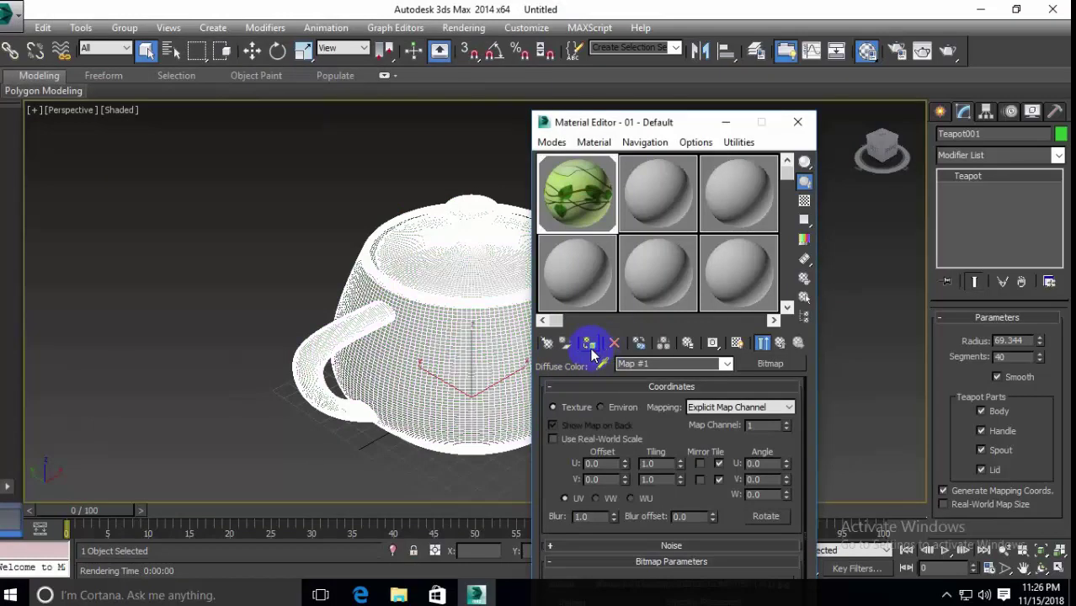
{"action": "left_click", "coordinate": [737, 344]}
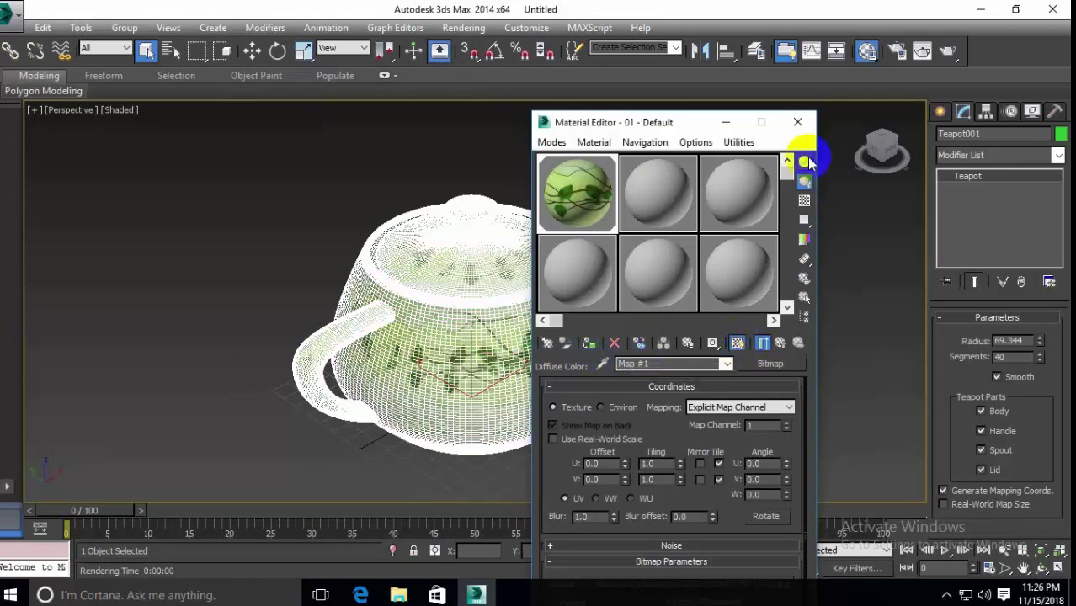
{"action": "left_click", "coordinate": [797, 122]}
{"action": "left_click", "coordinate": [773, 350]}
Step: Inspect the leaf texture on the teapot up close, render the Perspective view, and close the rendered frame
{"action": "middle_click_drag", "start_coordinate": [732, 372], "coordinate": [608, 361], "text": "alt"}
{"action": "scroll", "coordinate": [545, 343], "scroll_direction": "up", "scroll_amount": 3}
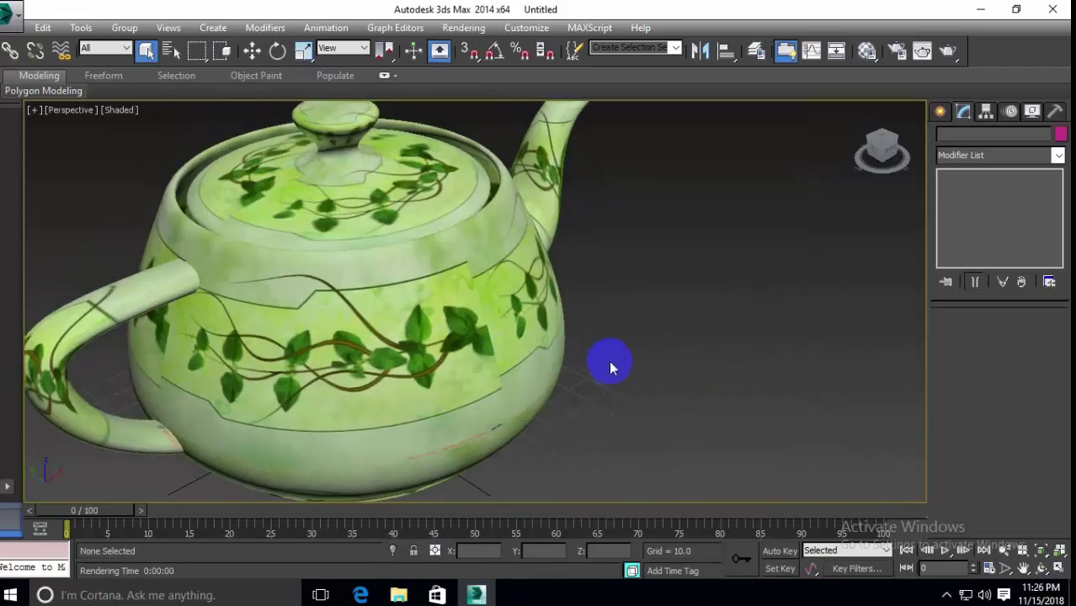
{"action": "scroll", "coordinate": [609, 360], "scroll_direction": "down", "scroll_amount": 5}
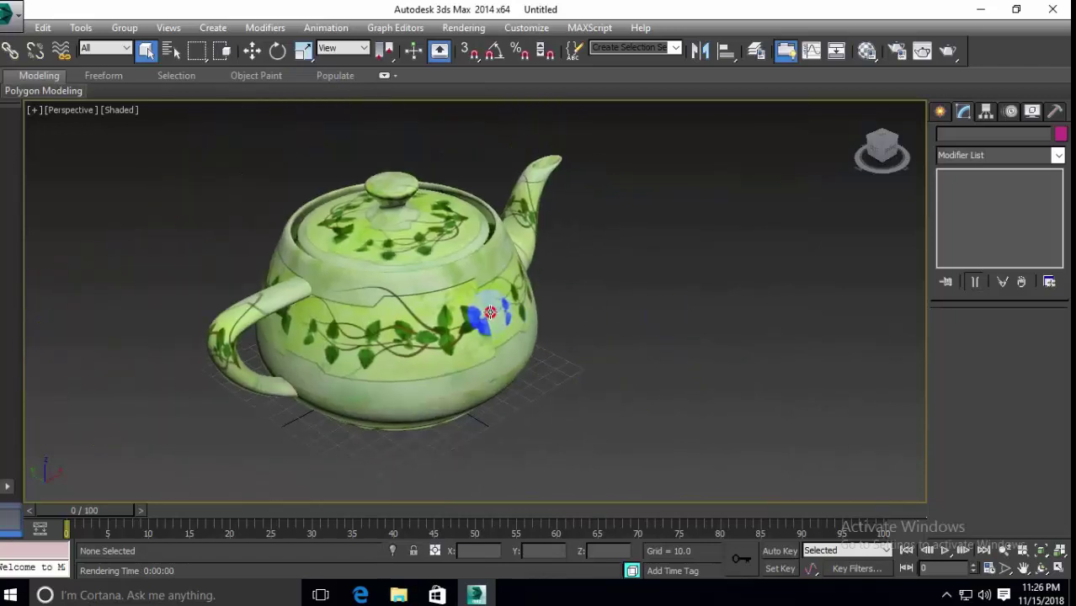
{"action": "left_click", "coordinate": [482, 313]}
{"action": "left_click", "coordinate": [668, 341]}
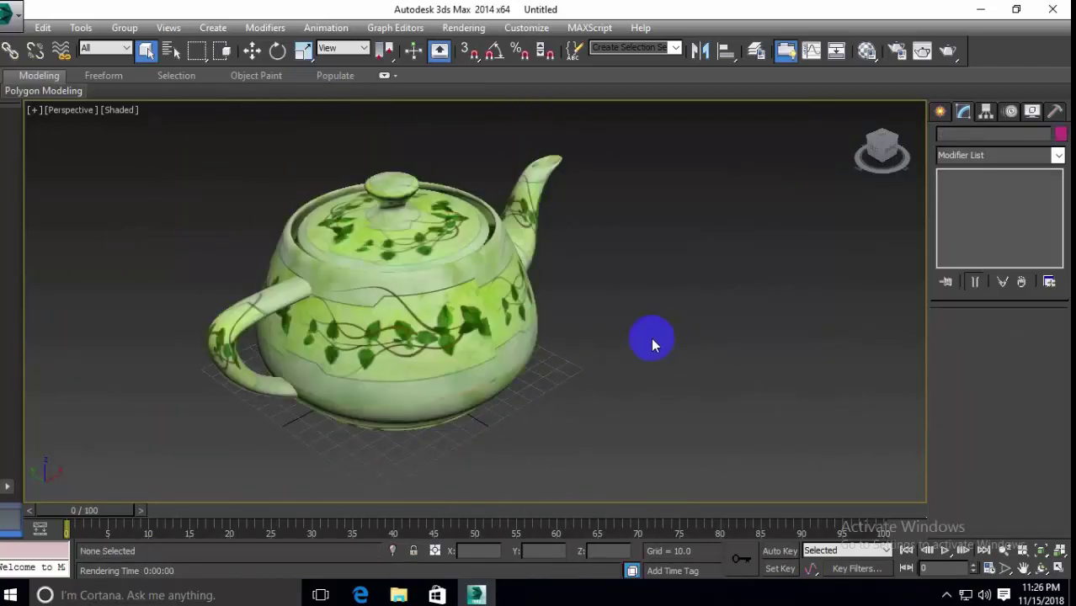
{"action": "key", "text": "shift+q"}
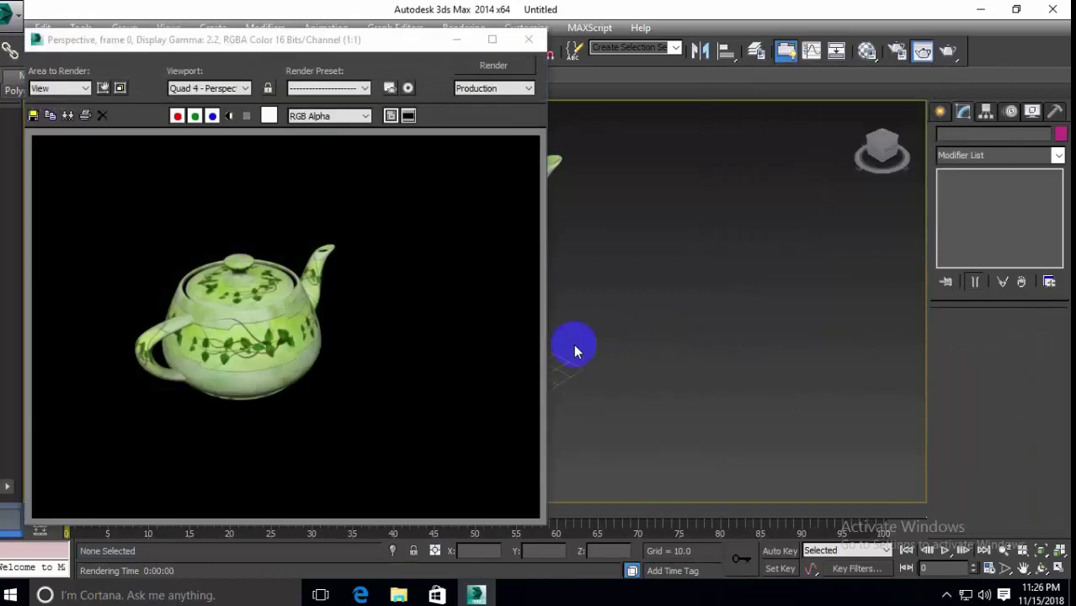
{"action": "left_click", "coordinate": [530, 40]}
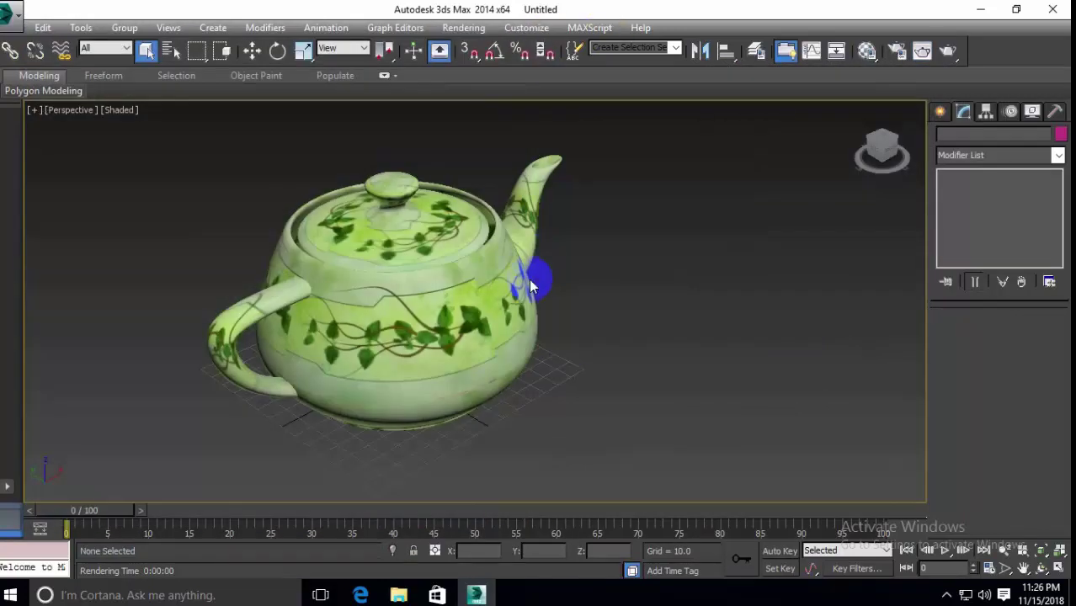
Step: Load the Desktop image institute1 as a Bitmap diffuse map for the 02 - Default material
{"action": "key", "text": "m"}
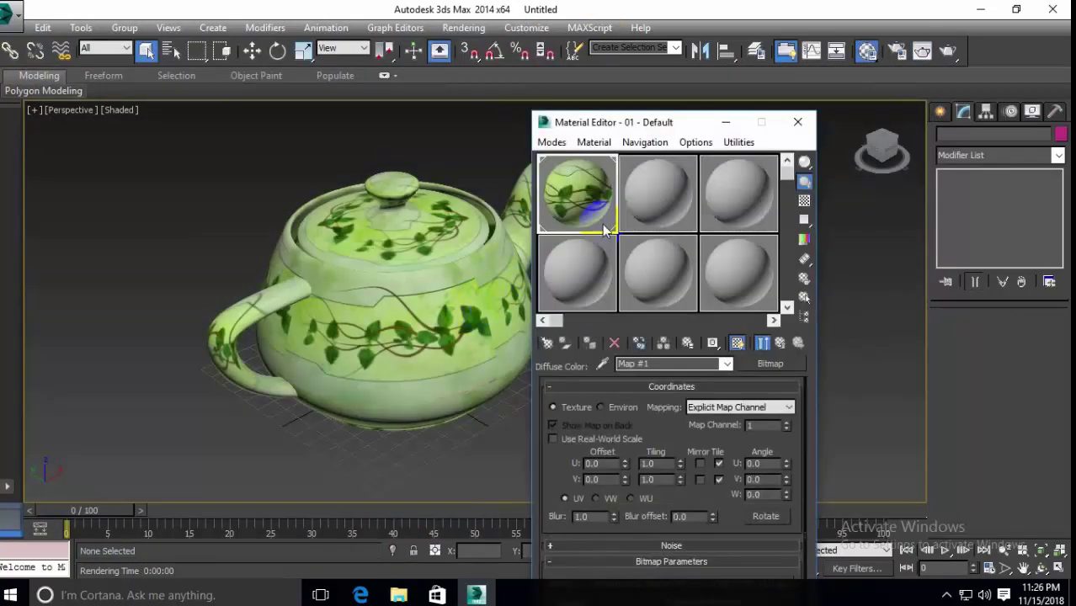
{"action": "left_click", "coordinate": [678, 202]}
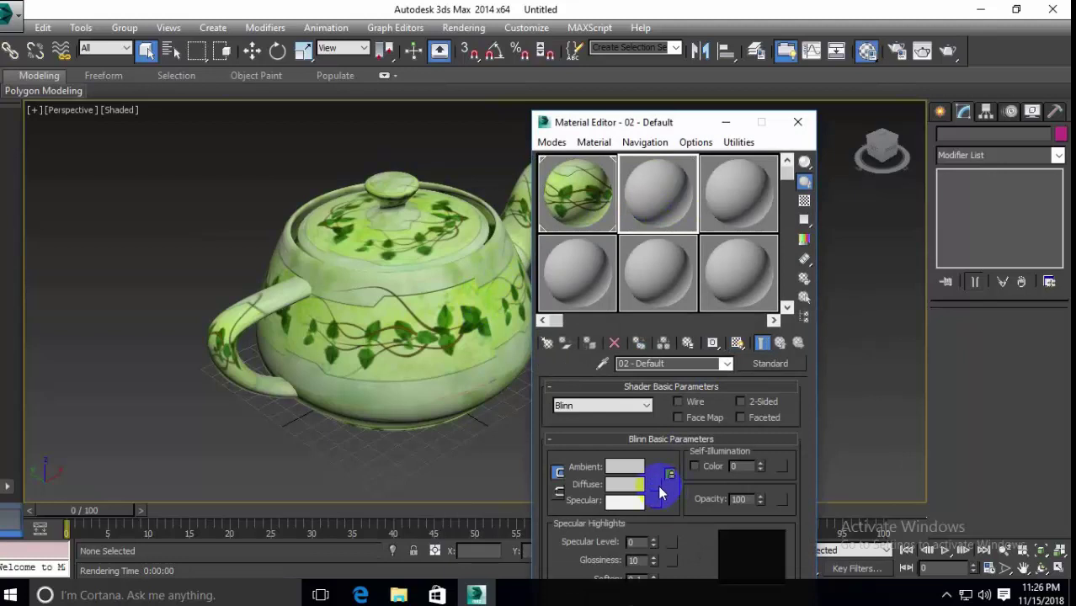
{"action": "left_click", "coordinate": [657, 485]}
{"action": "double_click", "coordinate": [414, 117]}
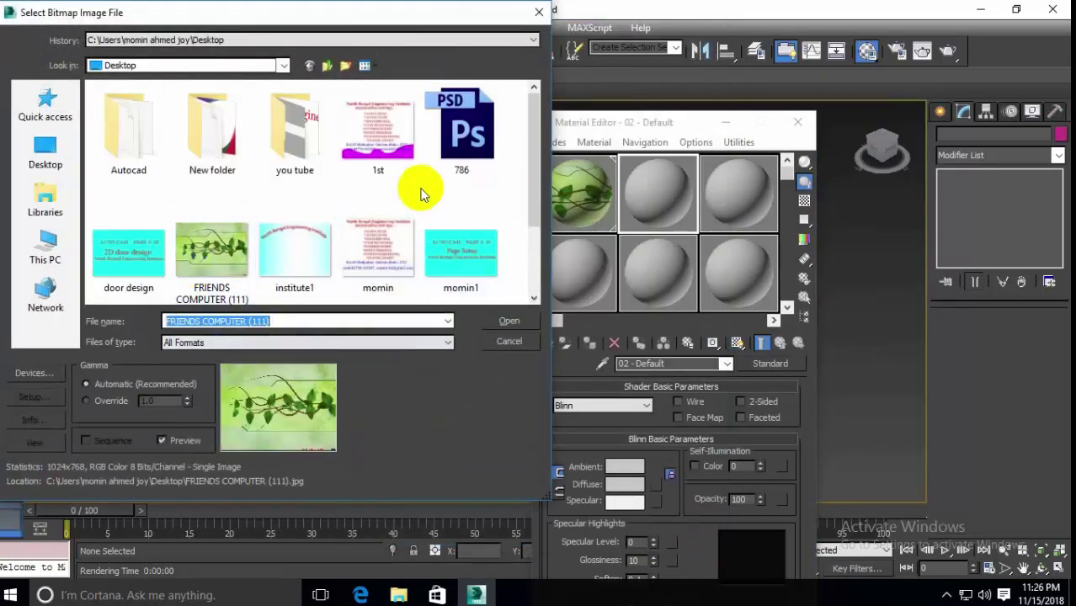
{"action": "left_click", "coordinate": [294, 257]}
{"action": "left_click", "coordinate": [510, 321]}
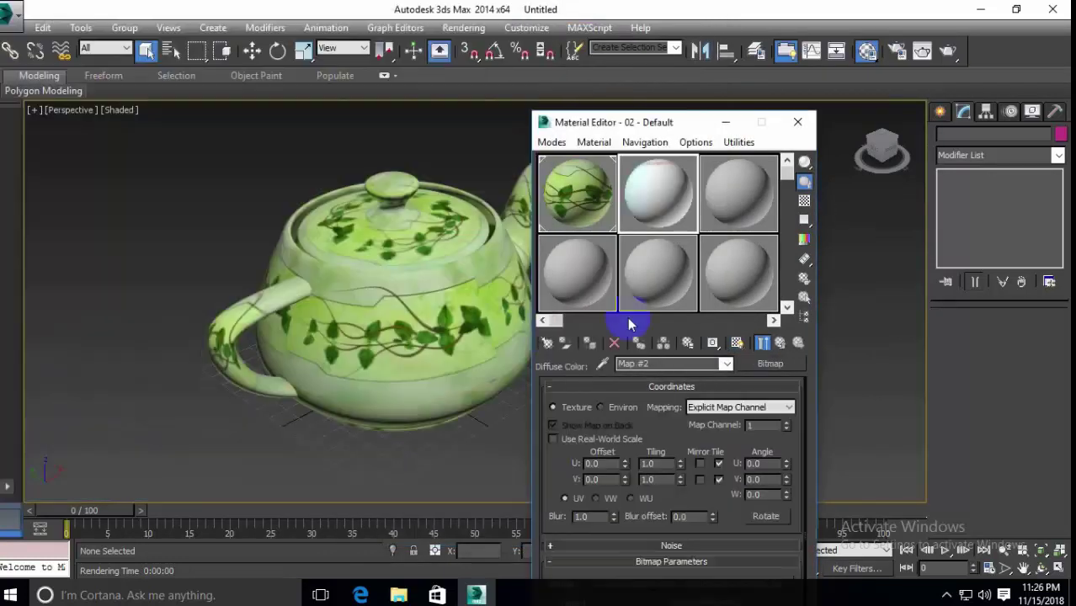
Step: Assign the 02 - Default material to the teapot and close the Material Editor
{"action": "left_click", "coordinate": [368, 324]}
{"action": "left_click", "coordinate": [594, 347]}
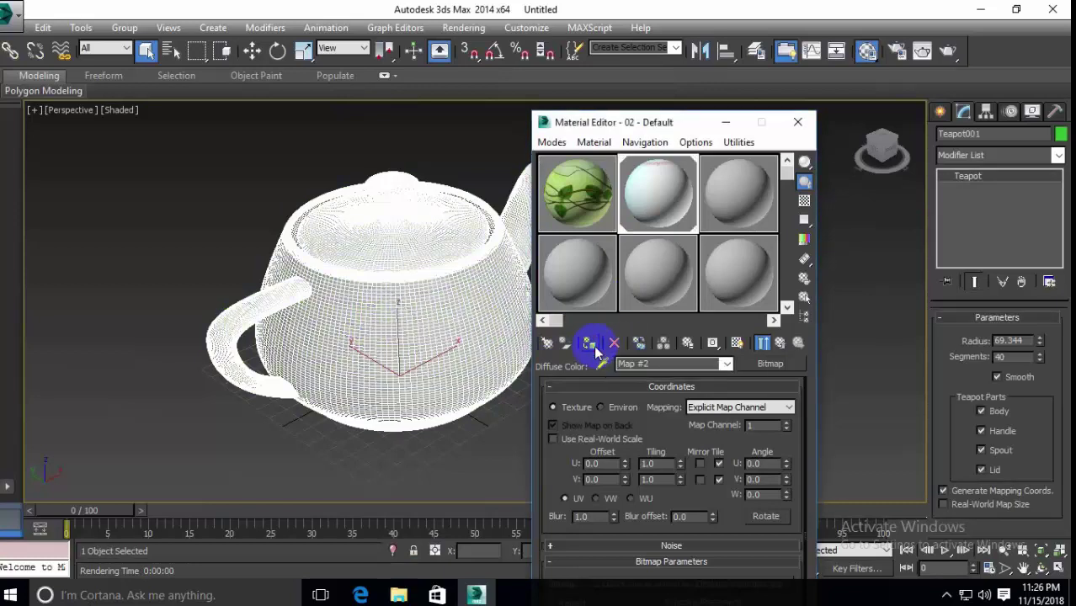
{"action": "left_click", "coordinate": [798, 122]}
{"action": "left_click", "coordinate": [696, 445]}
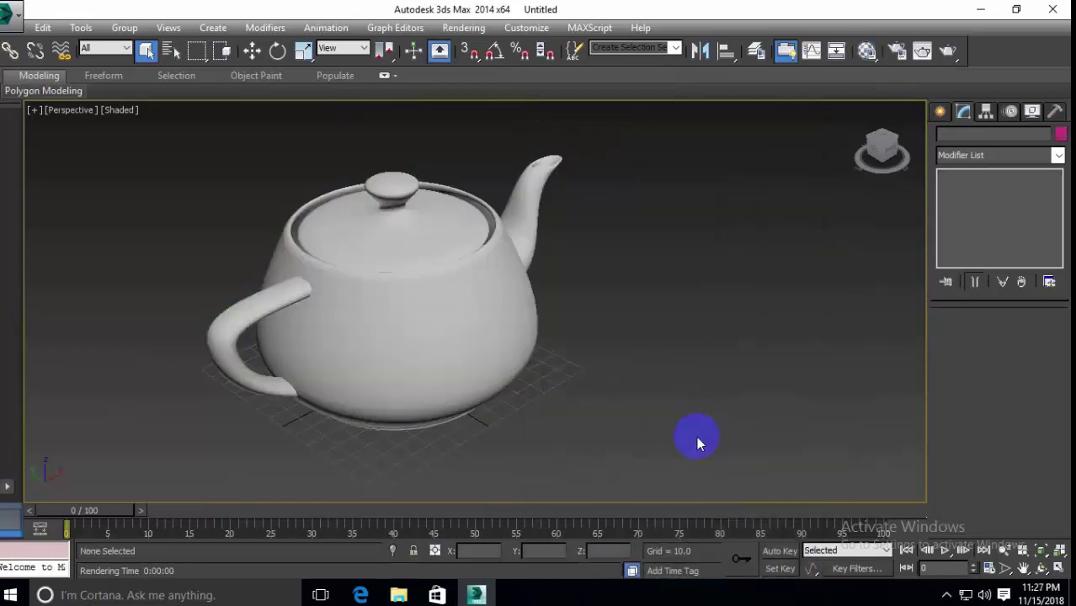
Step: Show the institute1 map on the teapot in the shaded viewport, close the Material Editor, and inspect the lettering up close
{"action": "left_click", "coordinate": [455, 342]}
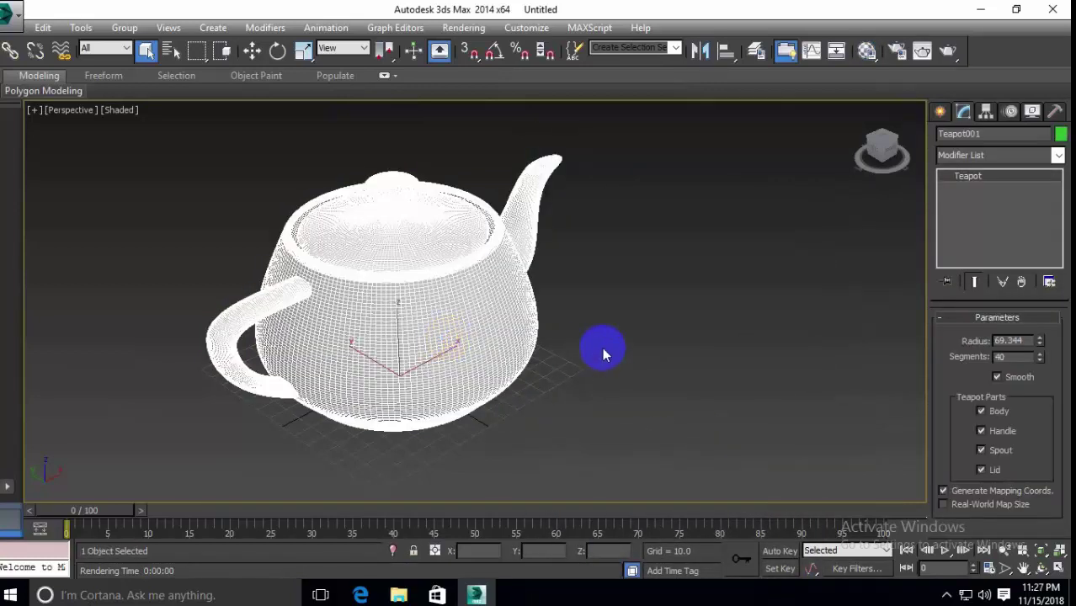
{"action": "key", "text": "m"}
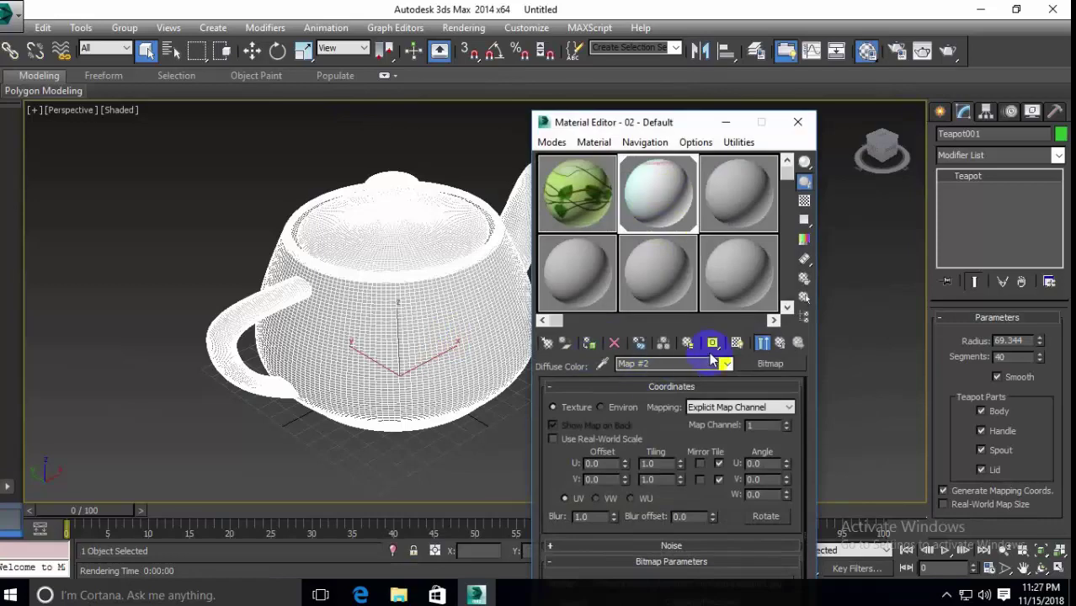
{"action": "left_click", "coordinate": [737, 343]}
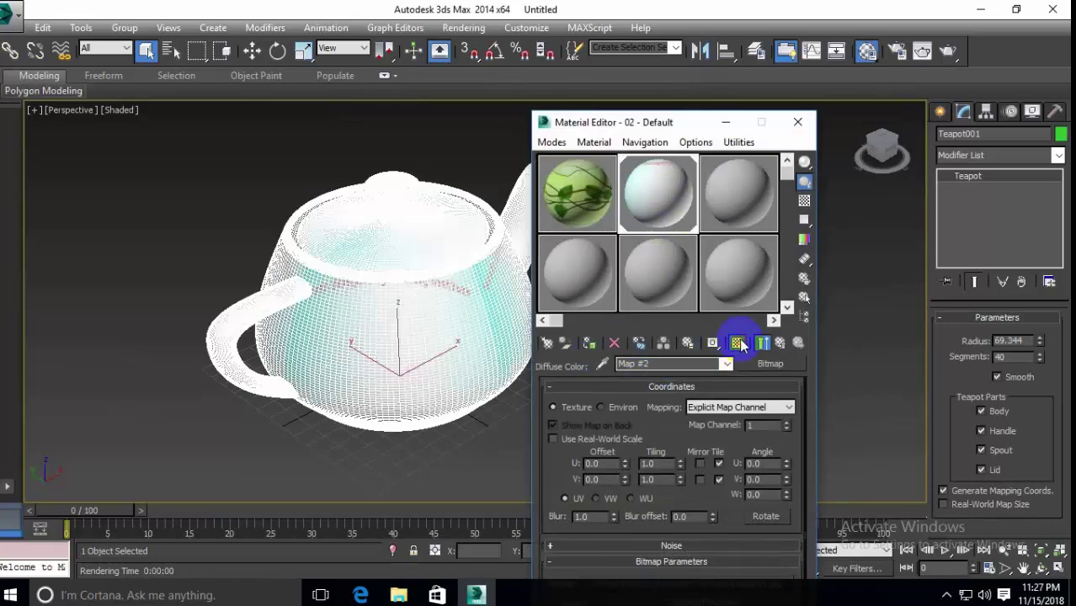
{"action": "left_click", "coordinate": [798, 122]}
{"action": "left_click", "coordinate": [638, 421]}
{"action": "scroll", "coordinate": [528, 402], "scroll_direction": "up", "scroll_amount": 3}
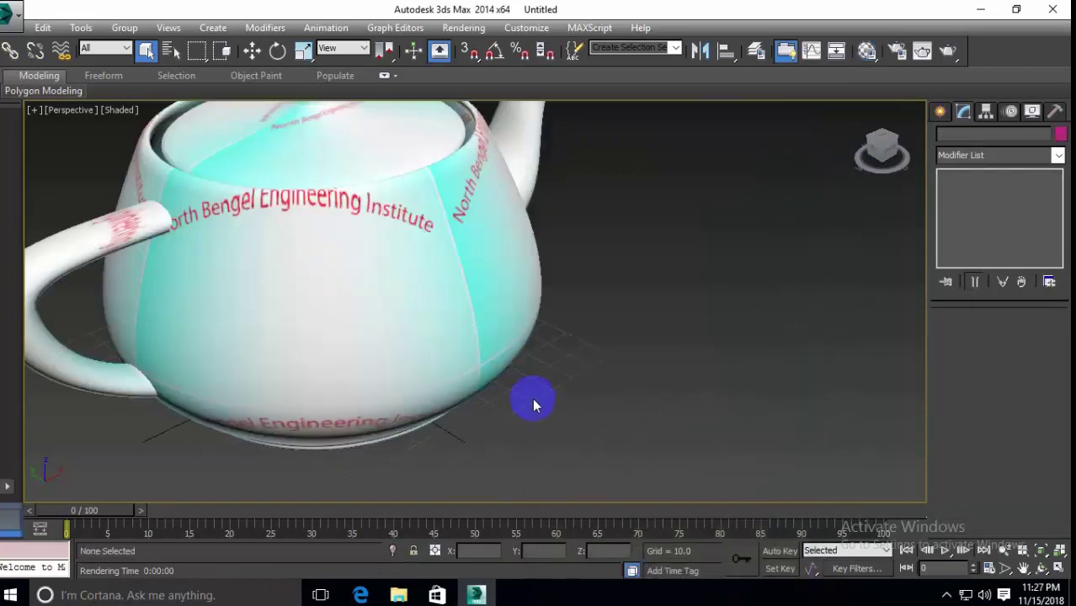
{"action": "scroll", "coordinate": [529, 401], "scroll_direction": "down", "scroll_amount": 3}
Step: Add a UVW Map modifier to the teapot with planar mapping, length 72.19 and width -31.263
{"action": "left_click", "coordinate": [485, 365]}
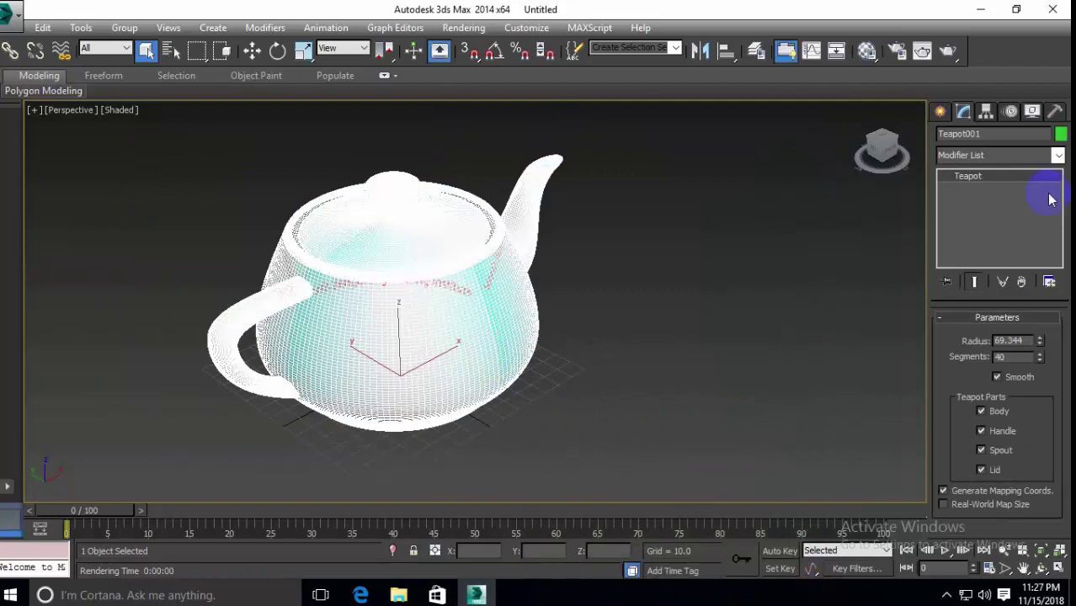
{"action": "left_click", "coordinate": [967, 157]}
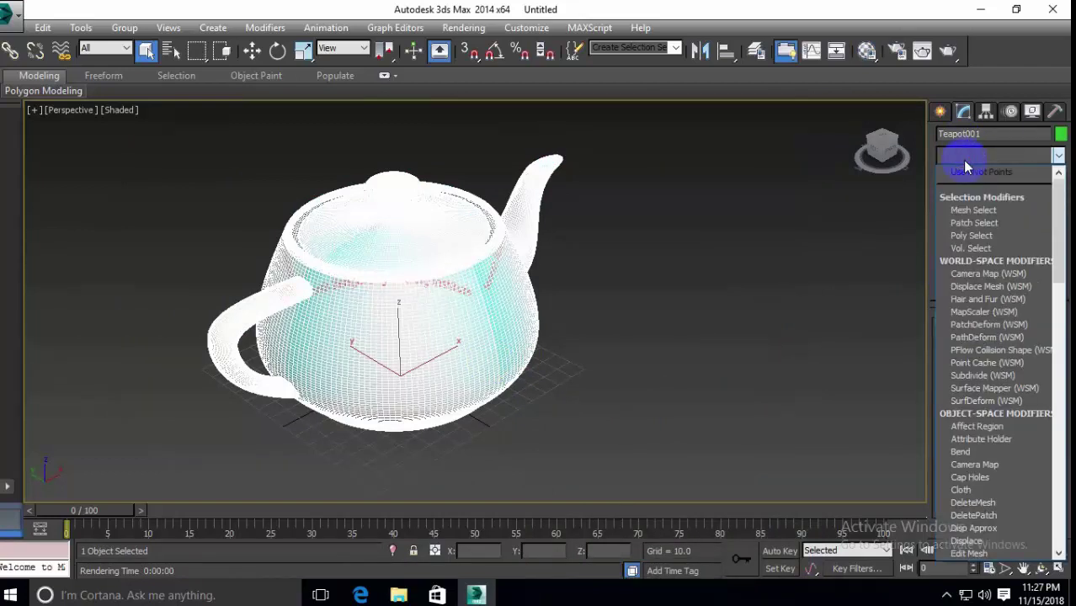
{"action": "scroll", "coordinate": [993, 353], "scroll_direction": "down", "scroll_amount": 15}
{"action": "left_click", "coordinate": [968, 438]}
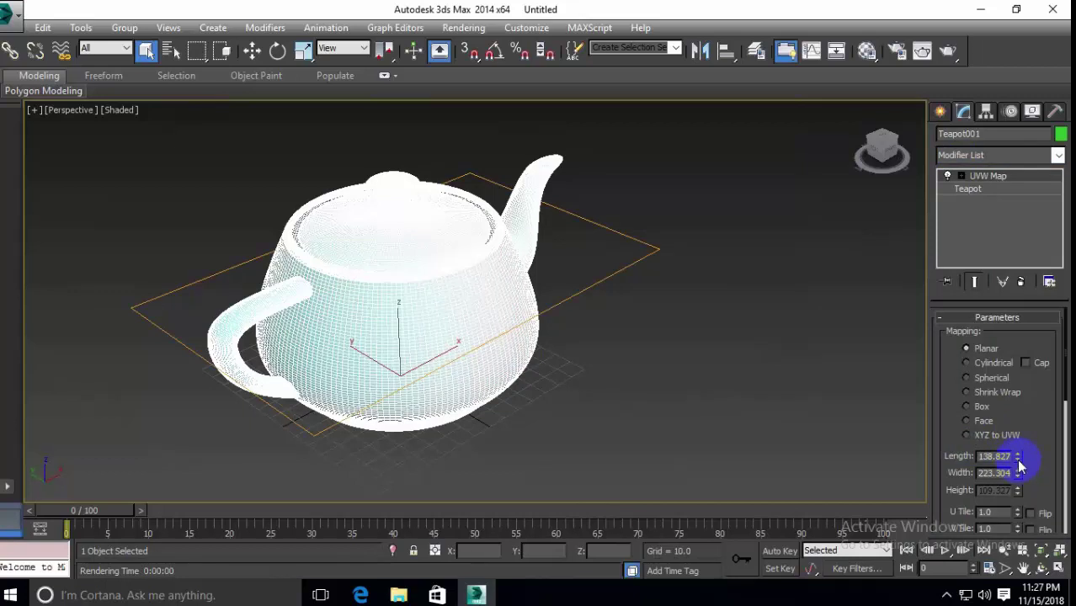
{"action": "left_click_drag", "start_coordinate": [1019, 462], "coordinate": [1004, 570]}
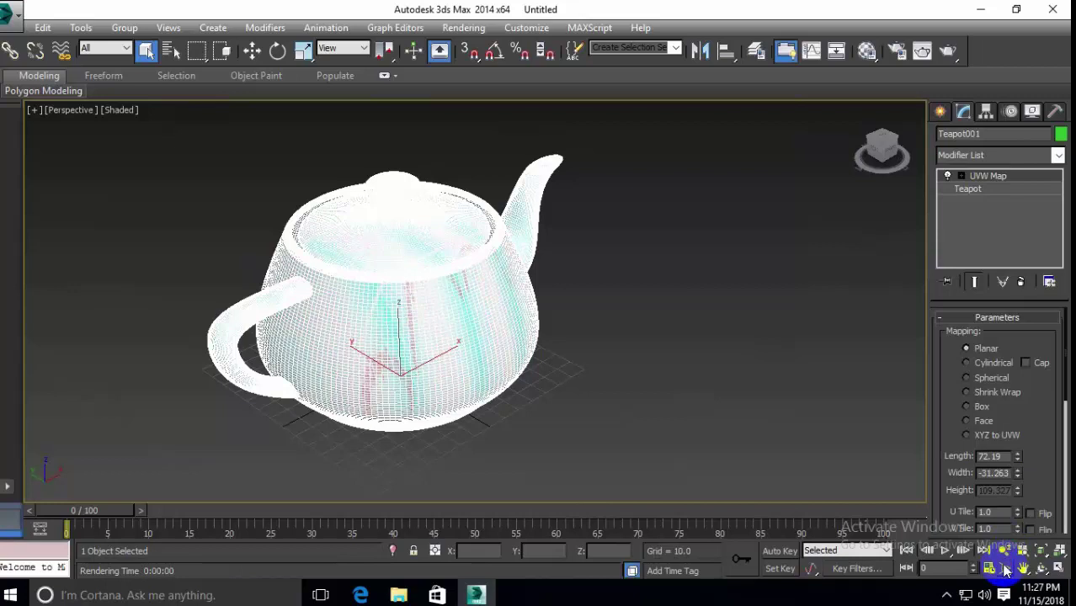
Step: Deselect the teapot, render the Perspective view with the remapped texture, and close the rendered frame
{"action": "left_click", "coordinate": [635, 457]}
{"action": "scroll", "coordinate": [556, 362], "scroll_direction": "up", "scroll_amount": 4}
{"action": "scroll", "coordinate": [614, 428], "scroll_direction": "down", "scroll_amount": 5}
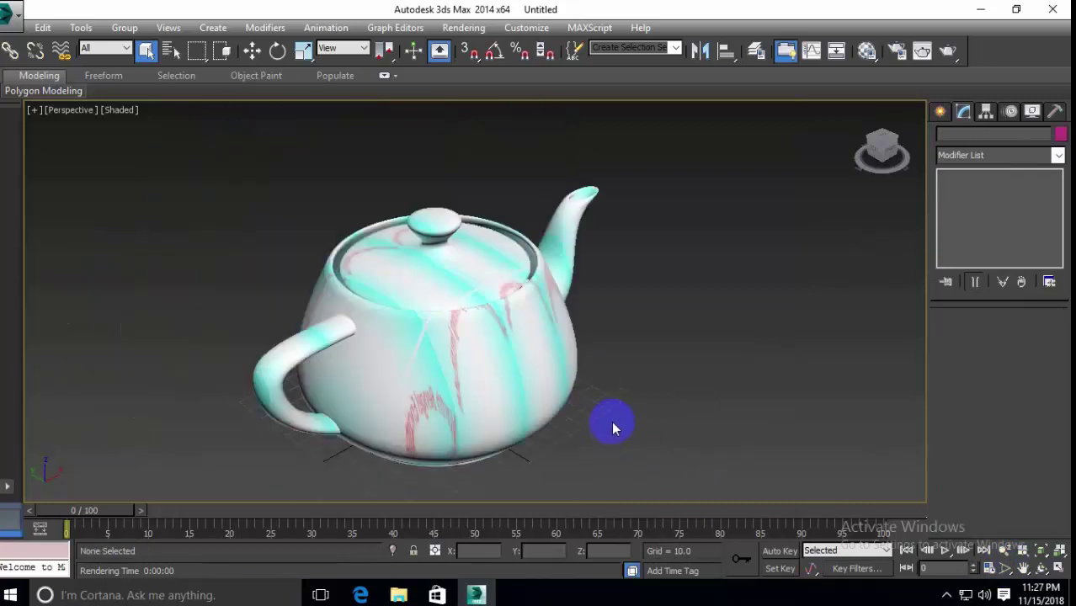
{"action": "key", "text": "shift+q"}
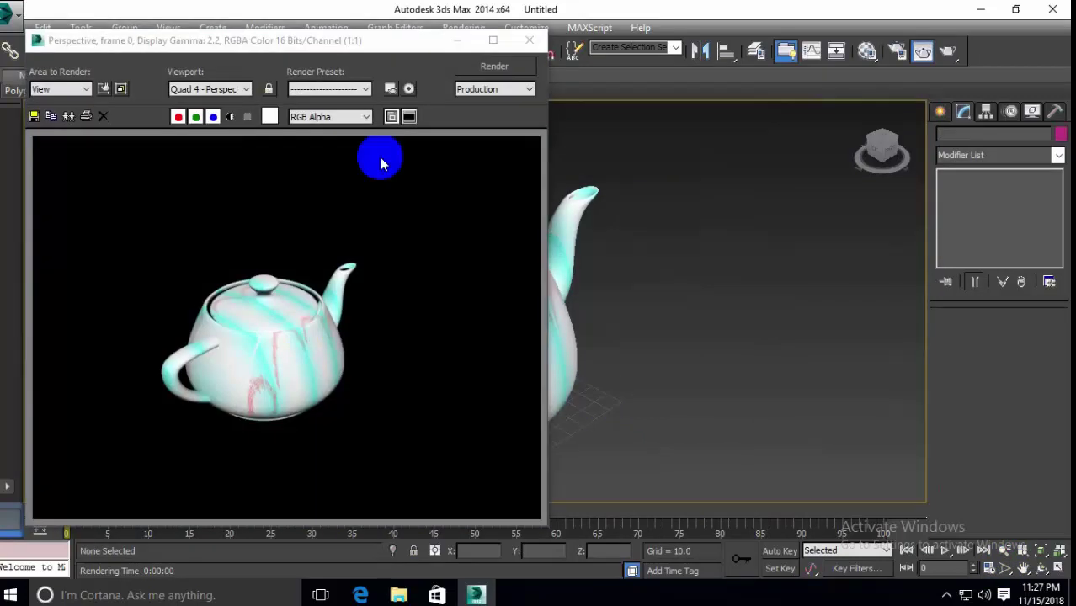
{"action": "left_click", "coordinate": [526, 42]}
Step: Clone the teapot as six copies in a row along the X axis, spaced about 209 units apart
{"action": "middle_click_drag", "start_coordinate": [638, 364], "coordinate": [557, 370]}
{"action": "scroll", "coordinate": [621, 383], "scroll_direction": "down", "scroll_amount": 4}
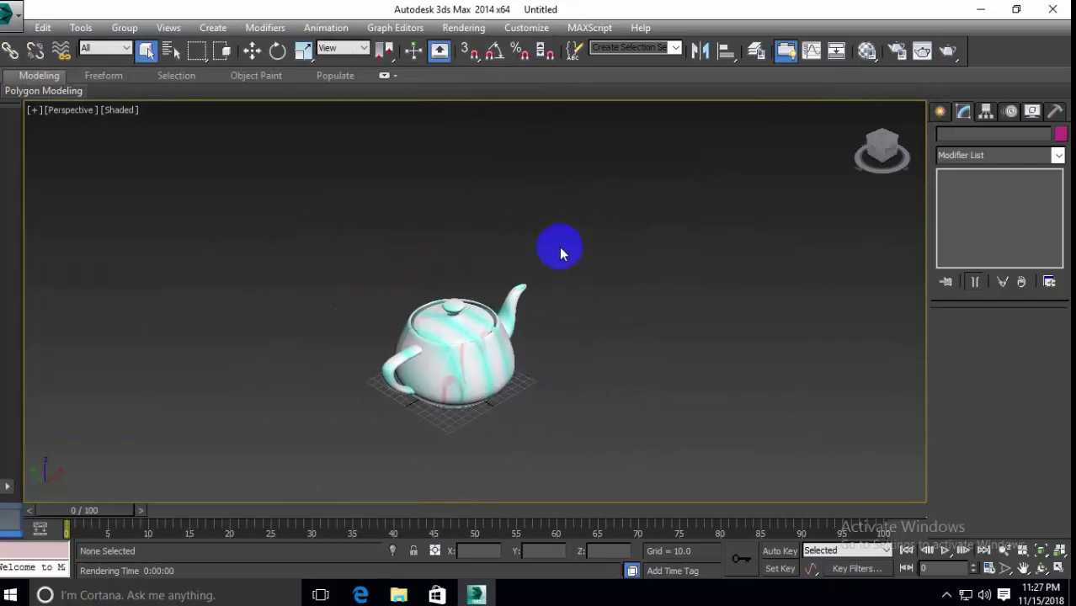
{"action": "scroll", "coordinate": [570, 331], "scroll_direction": "up", "scroll_amount": 5}
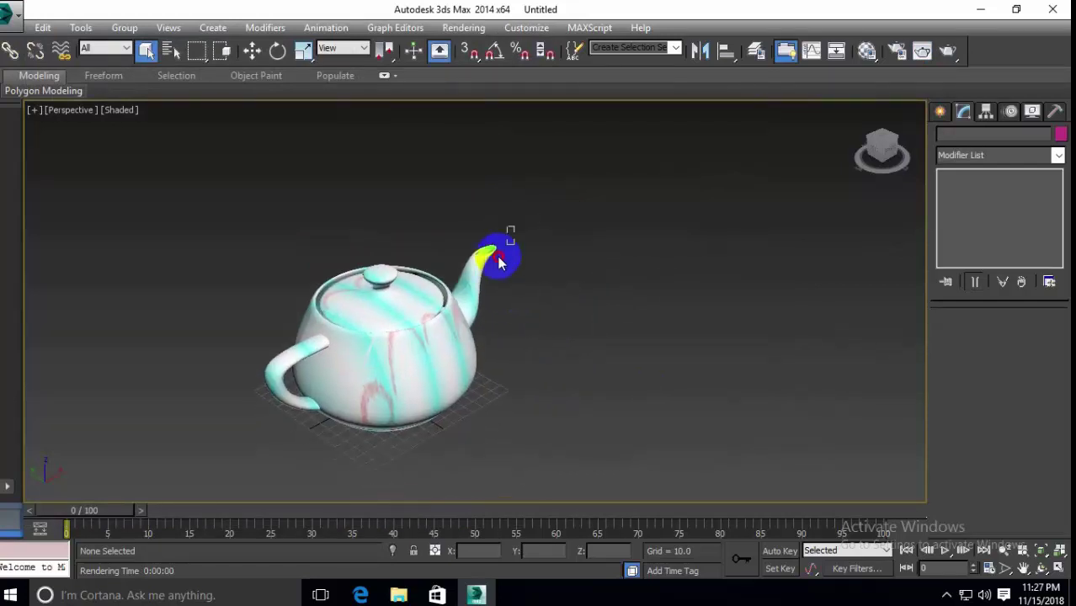
{"action": "mouse_move", "coordinate": [514, 226]}
{"action": "left_mouse_down"}
{"action": "mouse_move", "coordinate": [249, 469]}
{"action": "mouse_move", "coordinate": [333, 444]}
{"action": "mouse_move", "coordinate": [420, 389]}
{"action": "mouse_move", "coordinate": [396, 376]}
{"action": "mouse_move", "coordinate": [639, 327]}
{"action": "mouse_move", "coordinate": [601, 346]}
{"action": "mouse_move", "coordinate": [602, 359]}
{"action": "left_mouse_up"}
{"action": "left_click", "coordinate": [252, 51]}
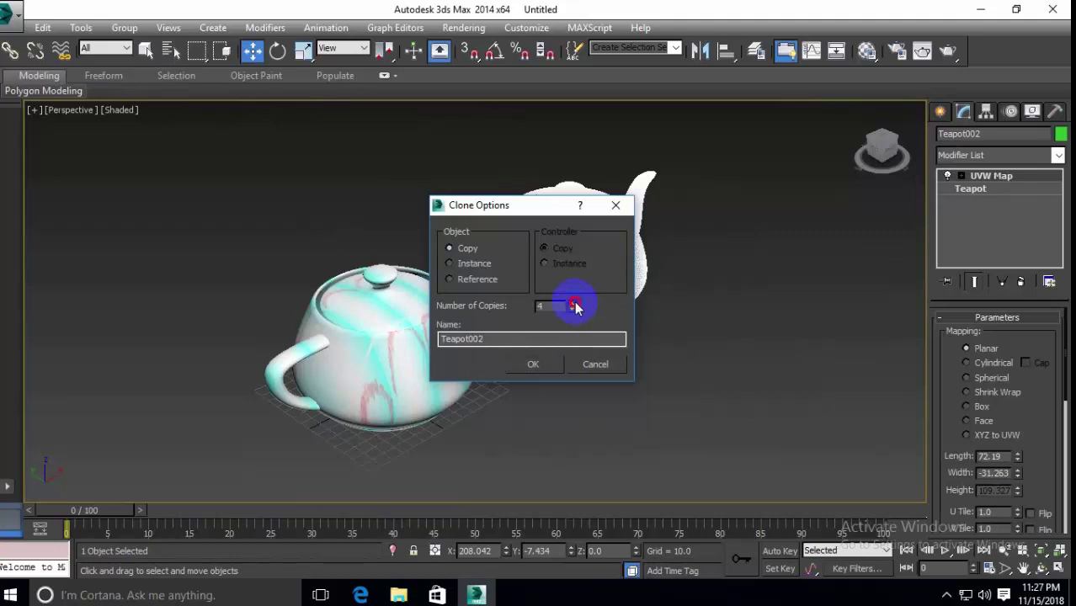
{"action": "left_click", "coordinate": [533, 364]}
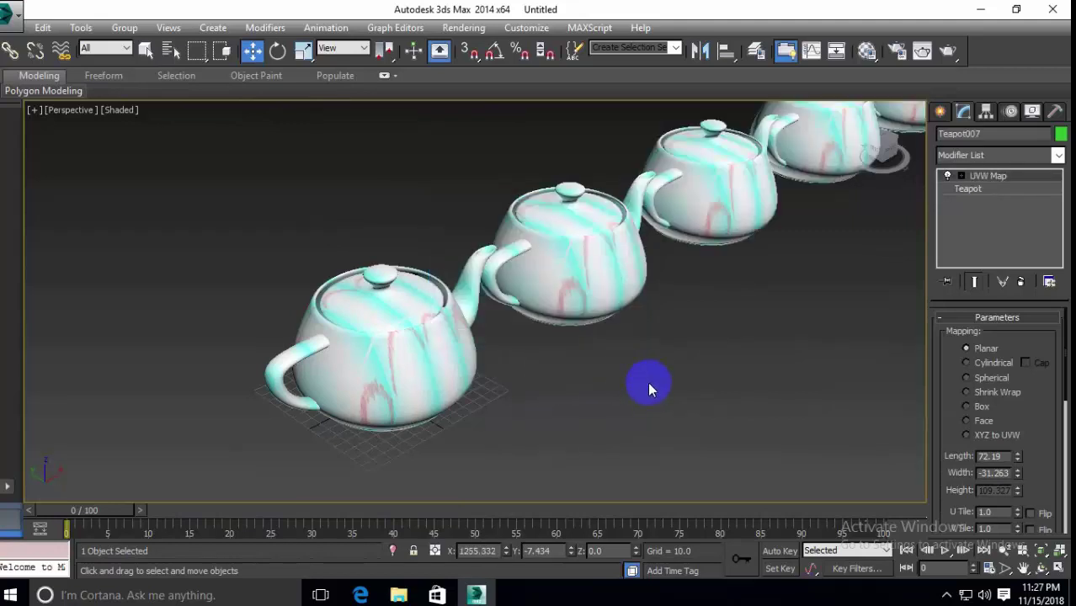
Step: Render the Perspective view with the whole row of seven teapots in frame and close the rendered frame
{"action": "scroll", "coordinate": [457, 438], "scroll_direction": "up", "scroll_amount": 3}
{"action": "scroll", "coordinate": [457, 438], "scroll_direction": "down", "scroll_amount": 3}
{"action": "scroll", "coordinate": [592, 396], "scroll_direction": "down", "scroll_amount": 2}
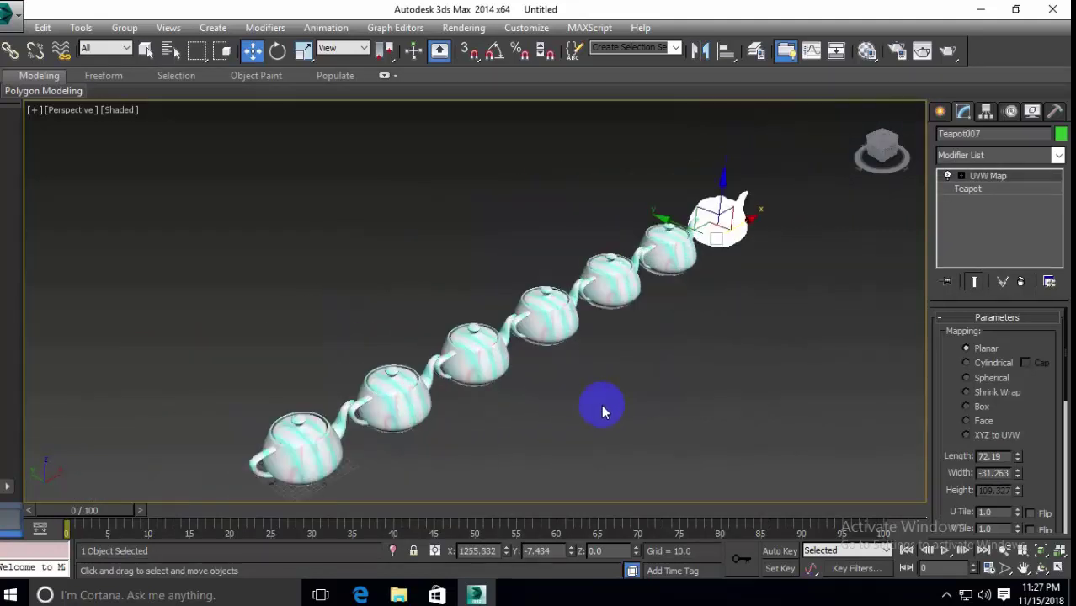
{"action": "key", "text": "shift+q"}
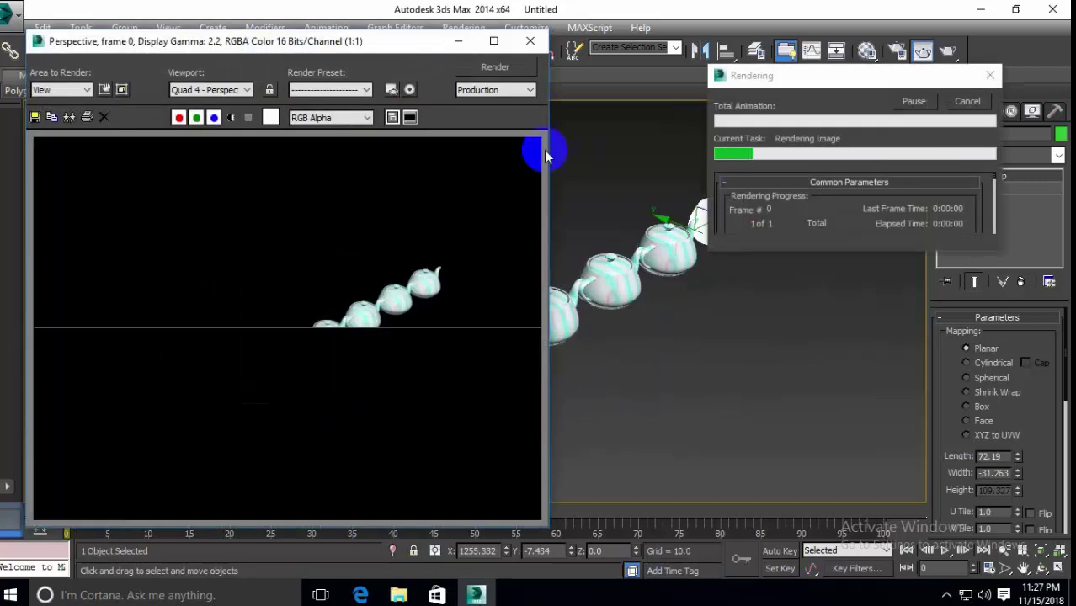
{"action": "left_click", "coordinate": [529, 40]}
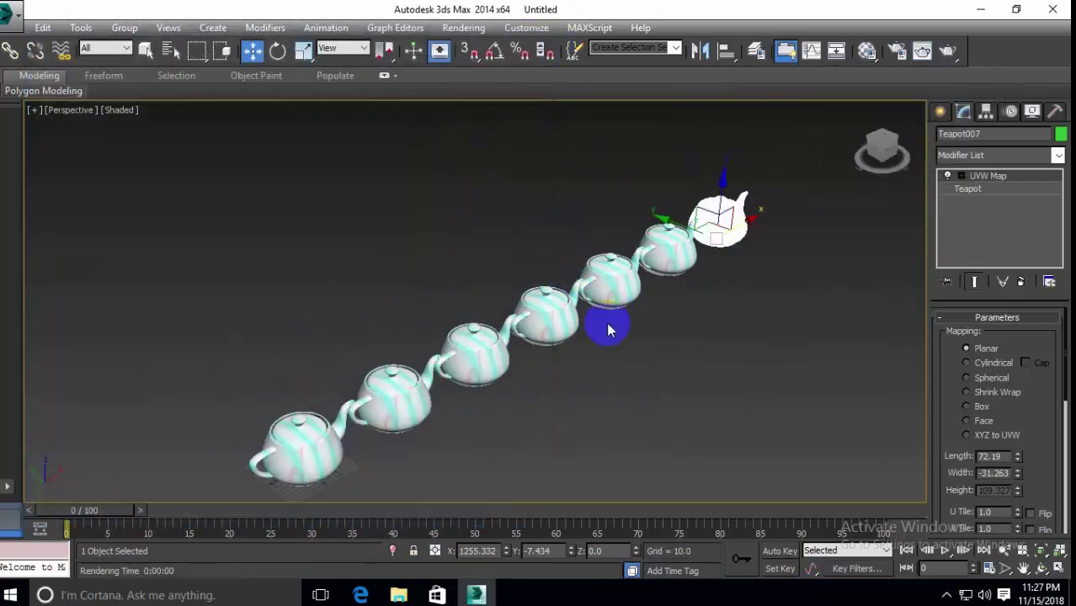
Step: Select all seven teapots and clone the row as three copies along the Y axis
{"action": "left_click_drag", "start_coordinate": [763, 154], "coordinate": [246, 466]}
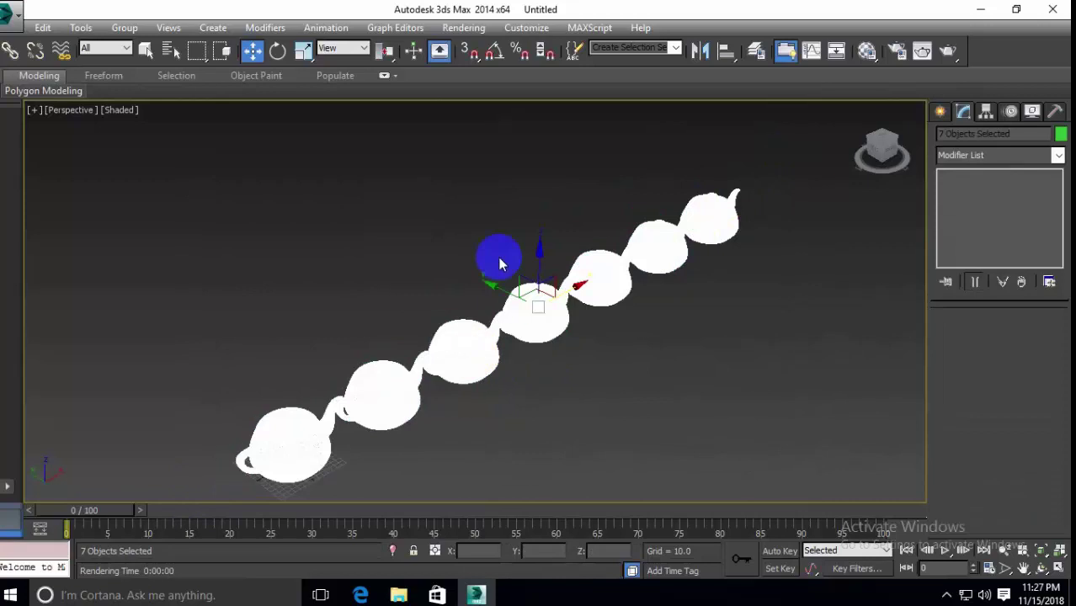
{"action": "left_click_drag", "start_coordinate": [494, 289], "coordinate": [580, 352], "text": "shift"}
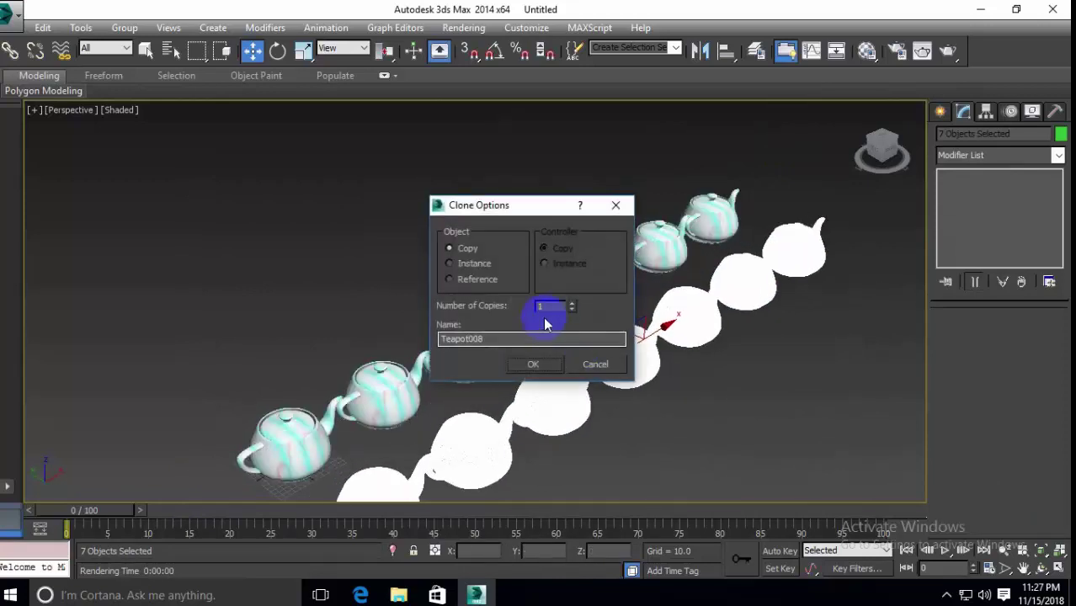
{"action": "left_click", "coordinate": [532, 364]}
Step: Render the four rows of teapots in the Perspective view and close the rendered frame
{"action": "scroll", "coordinate": [581, 333], "scroll_direction": "down", "scroll_amount": 5}
{"action": "scroll", "coordinate": [692, 397], "scroll_direction": "up", "scroll_amount": 6}
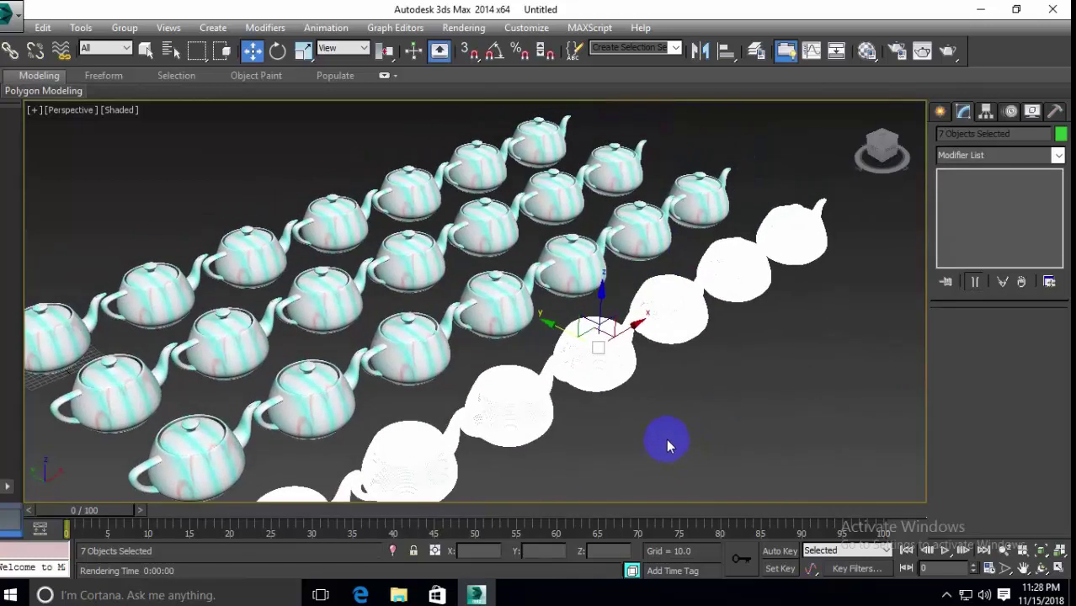
{"action": "key", "text": "shift+q"}
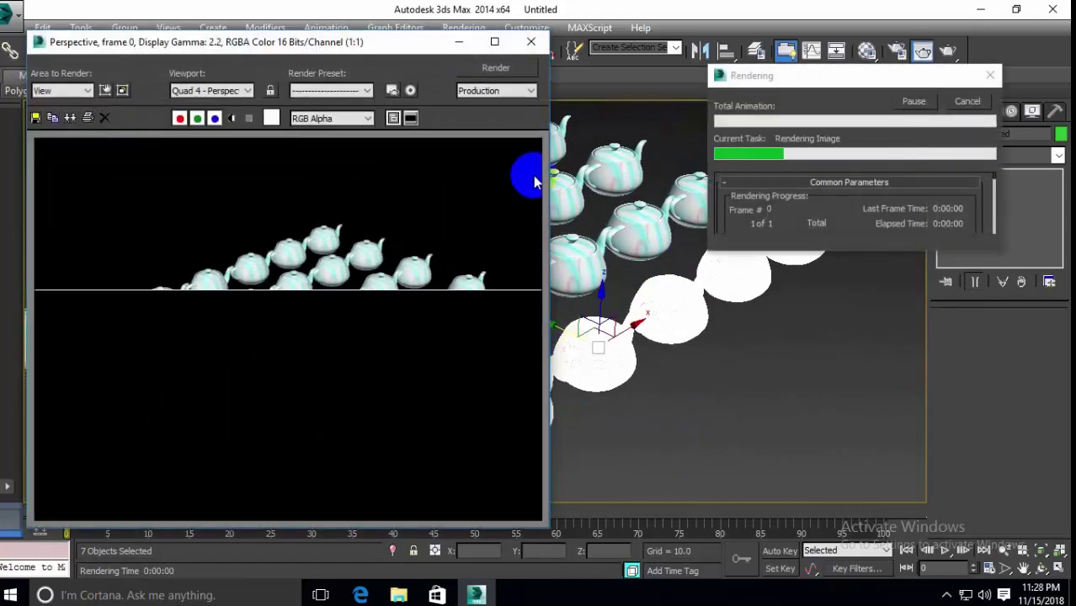
{"action": "left_click", "coordinate": [543, 42]}
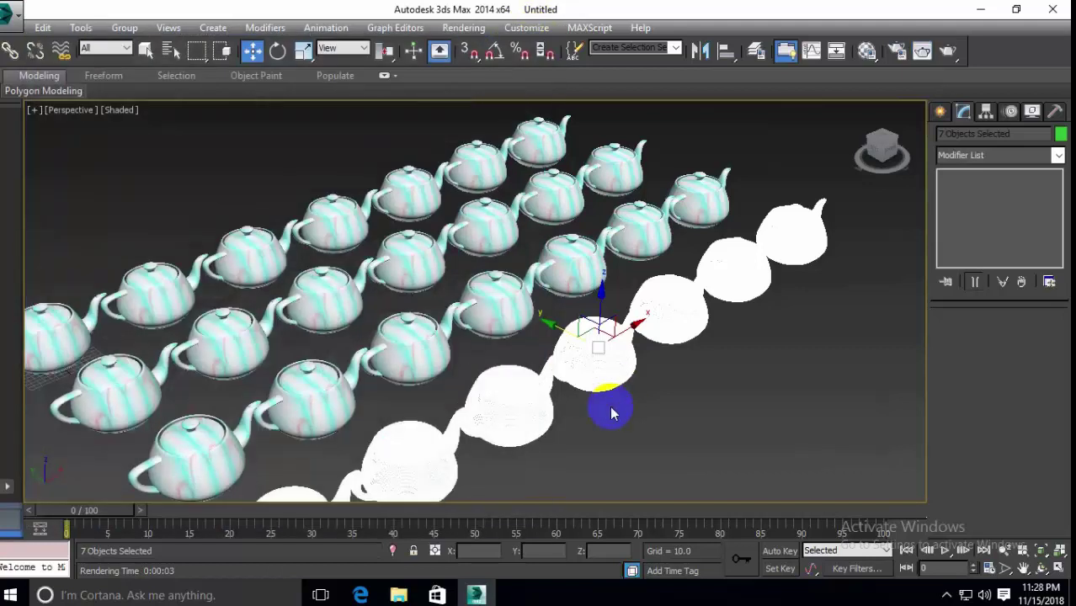
Step: Render the teapot rows again from a closer view and close the rendered frame
{"action": "scroll", "coordinate": [612, 408], "scroll_direction": "up", "scroll_amount": 5}
{"action": "middle_click_drag", "start_coordinate": [598, 413], "coordinate": [629, 459]}
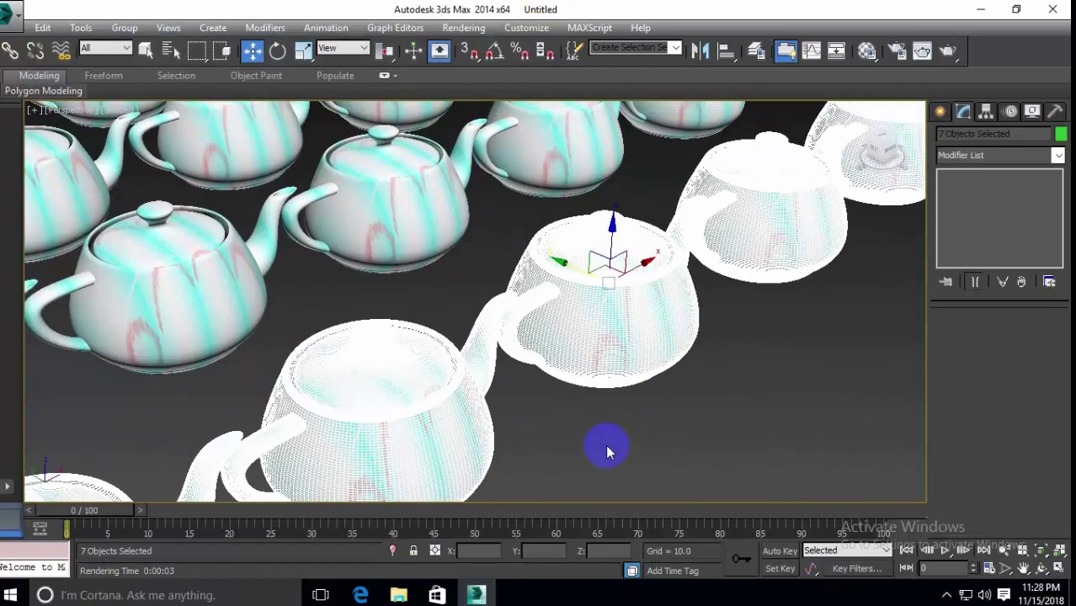
{"action": "key", "text": "shift+q"}
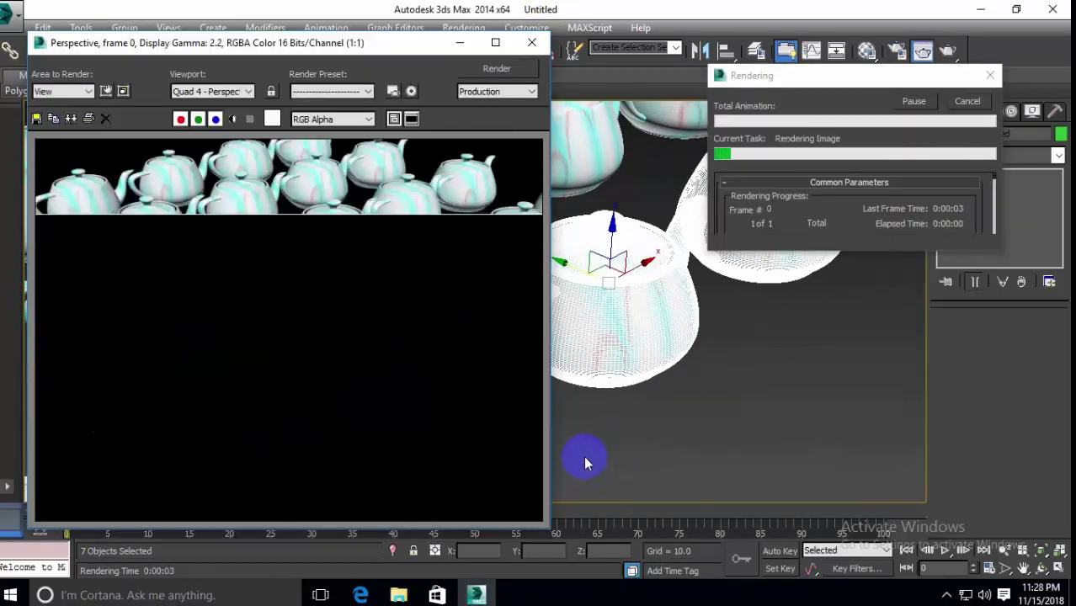
{"action": "left_click", "coordinate": [543, 47]}
Step: Create a plane under all the teapot rows, about 1387 long and 2208 wide
{"action": "scroll", "coordinate": [714, 337], "scroll_direction": "down", "scroll_amount": 6}
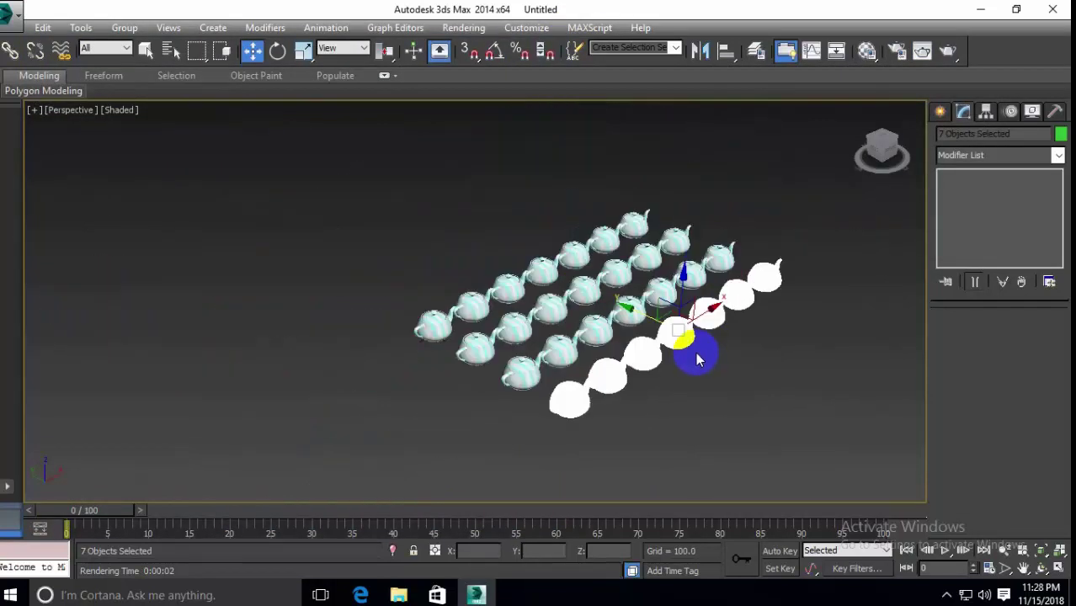
{"action": "scroll", "coordinate": [737, 378], "scroll_direction": "up", "scroll_amount": 3}
{"action": "middle_click_drag", "start_coordinate": [744, 374], "coordinate": [629, 368]}
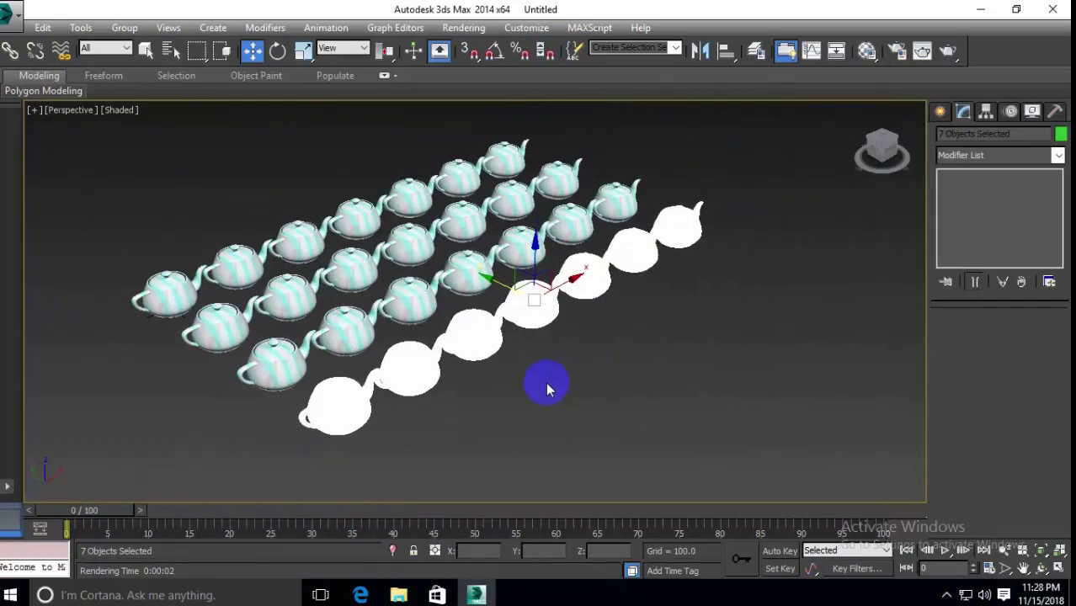
{"action": "scroll", "coordinate": [547, 386], "scroll_direction": "up", "scroll_amount": 2}
{"action": "scroll", "coordinate": [564, 392], "scroll_direction": "up", "scroll_amount": 2}
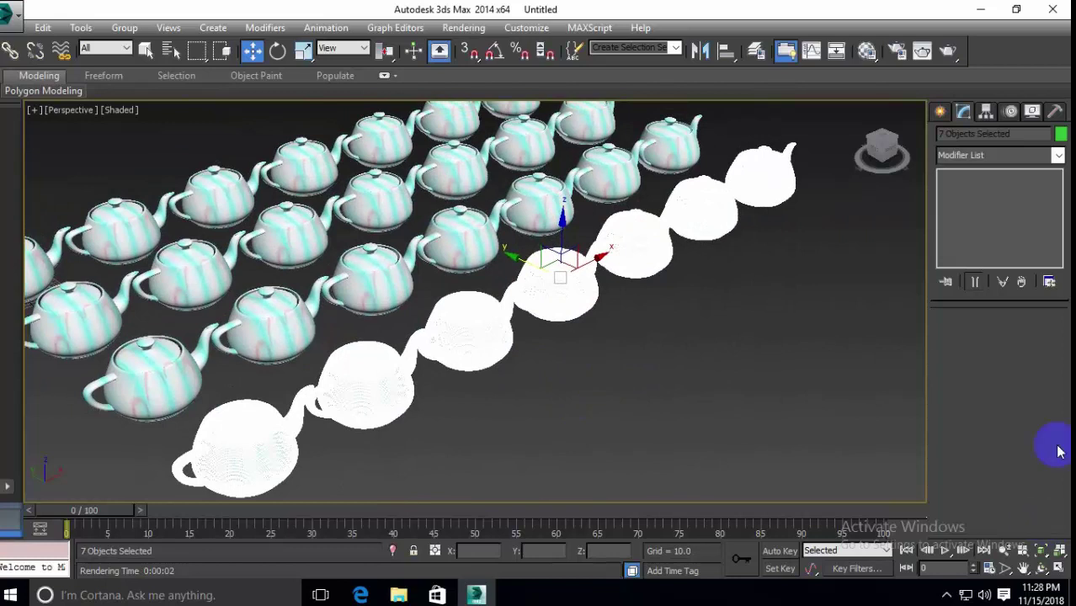
{"action": "left_click", "coordinate": [941, 116]}
{"action": "scroll", "coordinate": [712, 426], "scroll_direction": "down", "scroll_amount": 4}
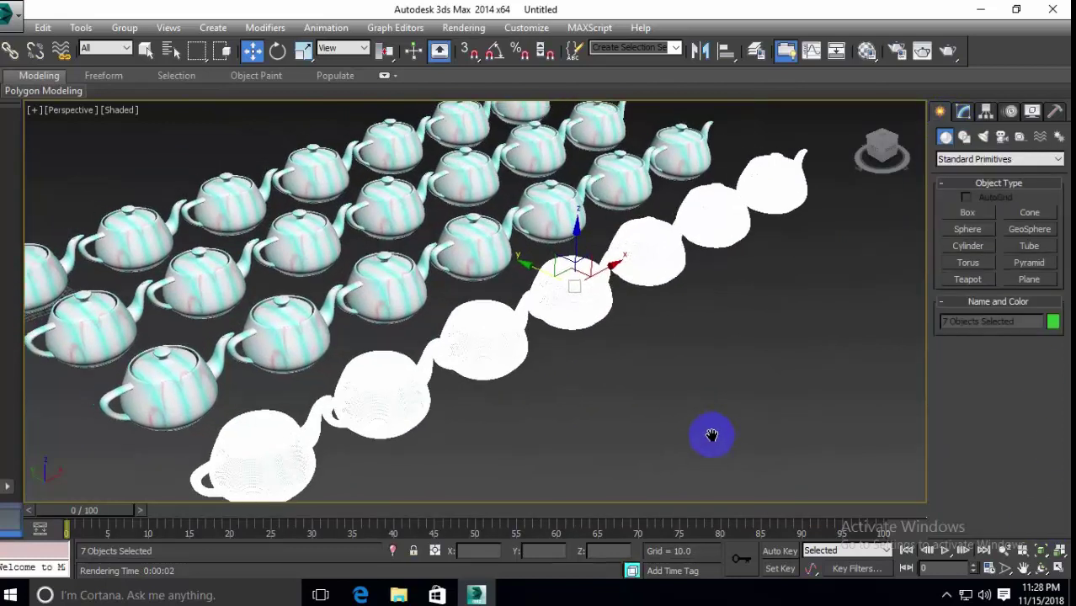
{"action": "left_click", "coordinate": [1032, 279]}
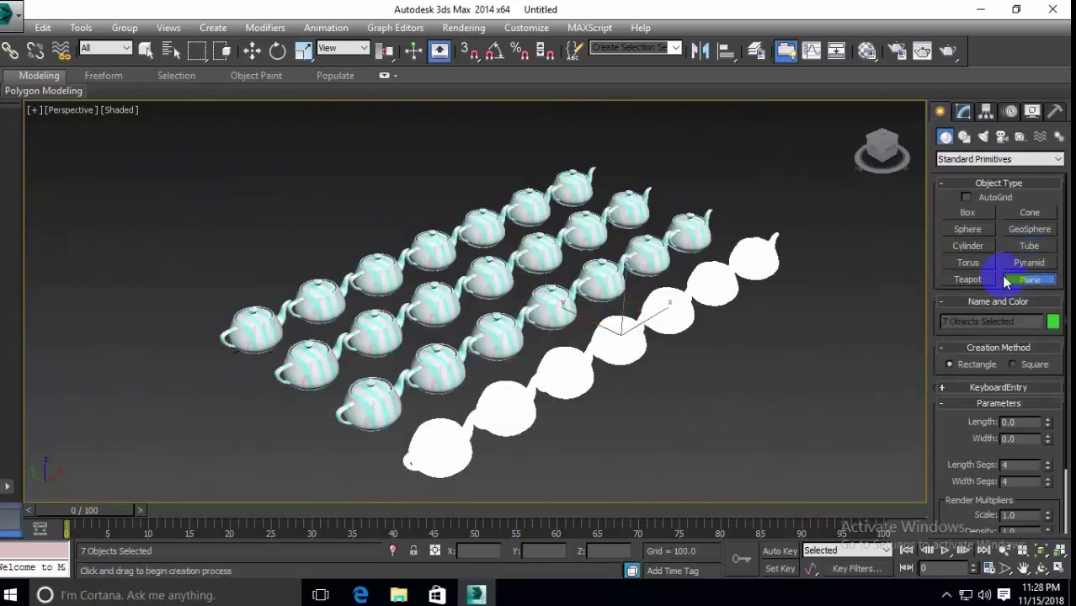
{"action": "left_click_drag", "start_coordinate": [614, 116], "coordinate": [462, 590]}
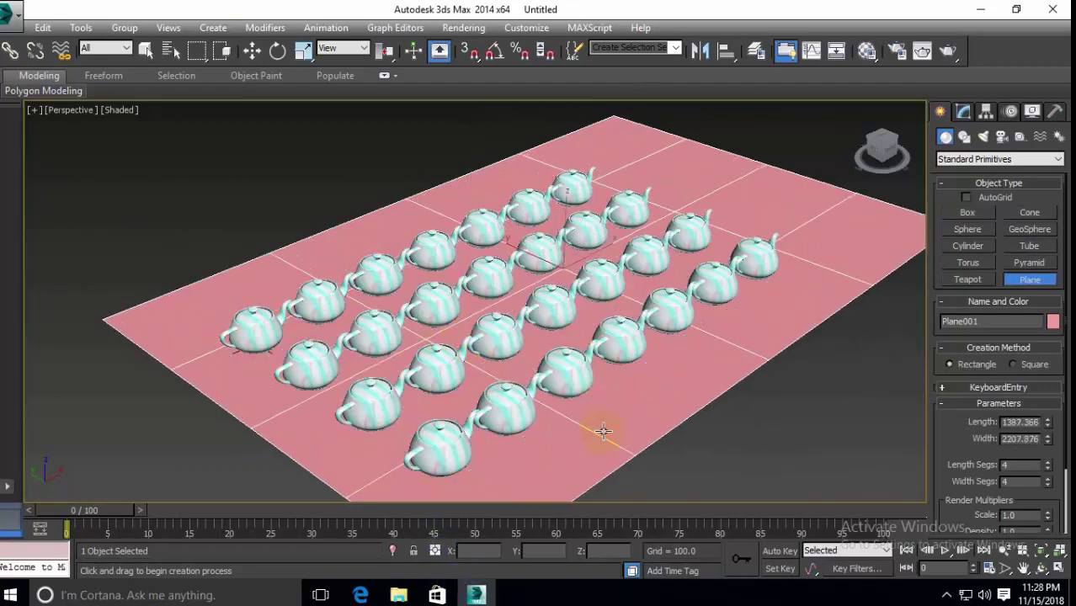
Step: Render a closer Perspective view of the teapots standing on the plane
{"action": "scroll", "coordinate": [603, 430], "scroll_direction": "up", "scroll_amount": 3}
{"action": "key", "text": "shift+q"}
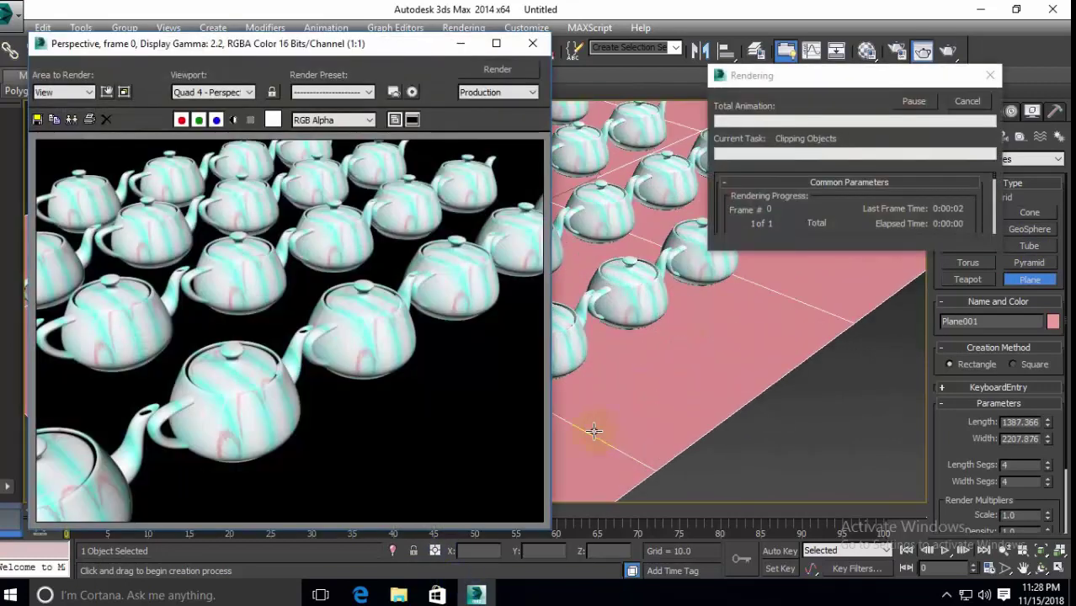